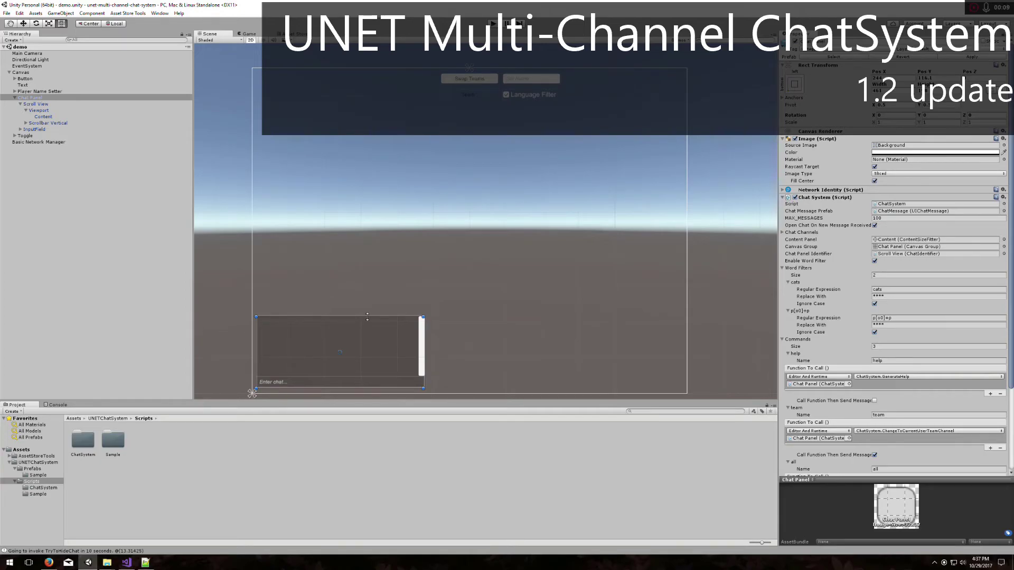
Fold away the Chat System component's Commands list so Canvas Group shows below it
{"action": "mouse_move", "coordinate": [428, 290]}
{"action": "middle_mouse_down"}
{"action": "mouse_move", "coordinate": [446, 285]}
{"action": "mouse_move", "coordinate": [420, 289]}
{"action": "middle_mouse_up"}
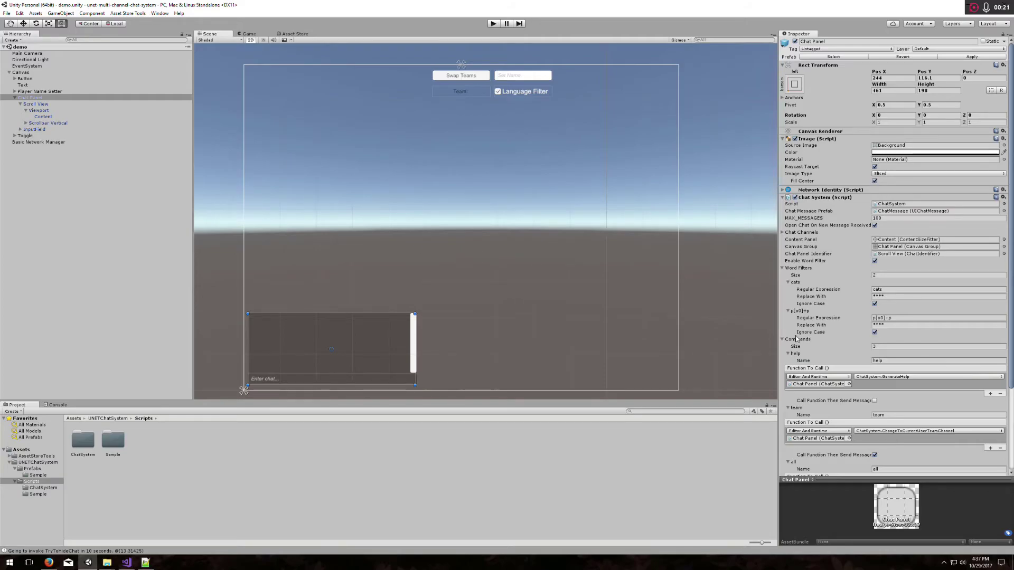
{"action": "left_click", "coordinate": [783, 340]}
Fold Word Filters, then locate the ChatSystem script and the Scroll View identifier from the component
{"action": "left_click", "coordinate": [783, 268]}
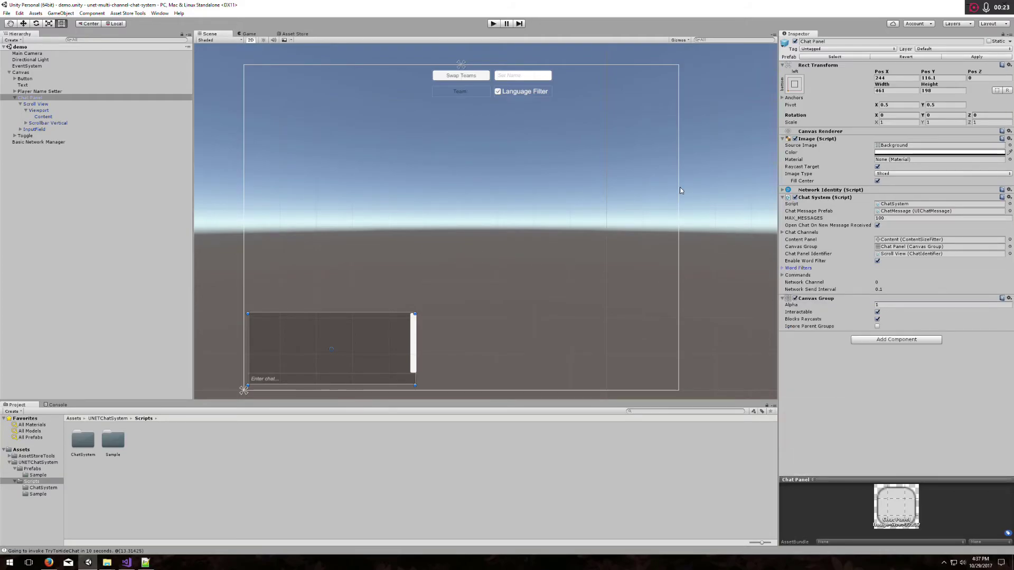
{"action": "left_click", "coordinate": [908, 205]}
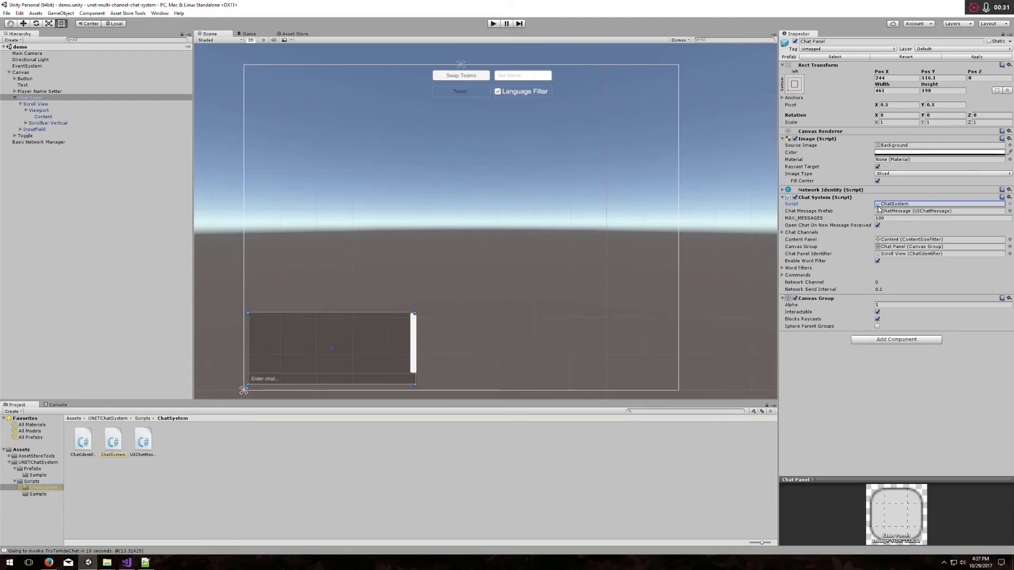
{"action": "left_click", "coordinate": [903, 255]}
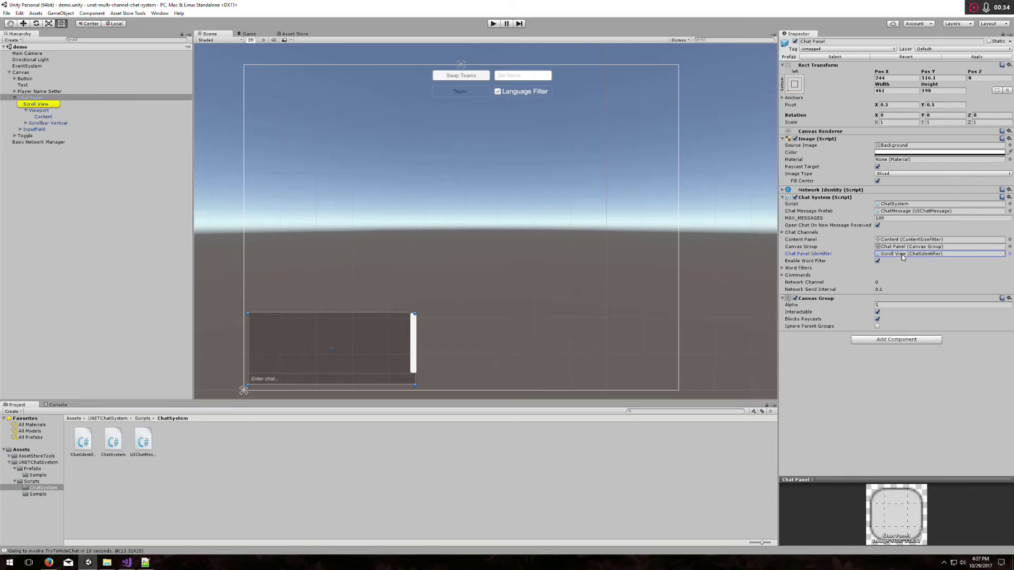
{"action": "left_click", "coordinate": [783, 275]}
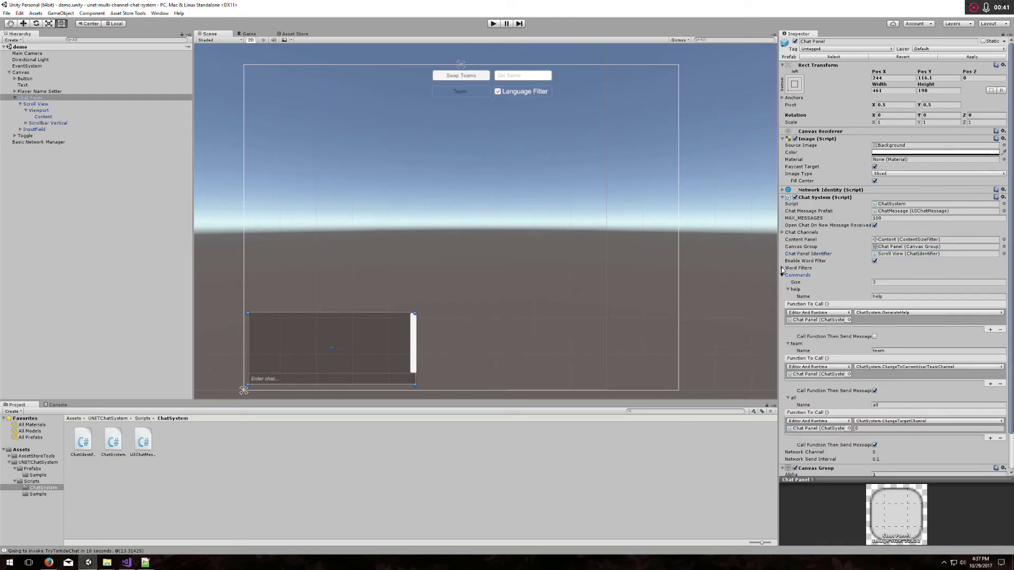
{"action": "left_click", "coordinate": [782, 276]}
Expand Word Filters and select the cats filter's **** replacement text
{"action": "left_click", "coordinate": [782, 268]}
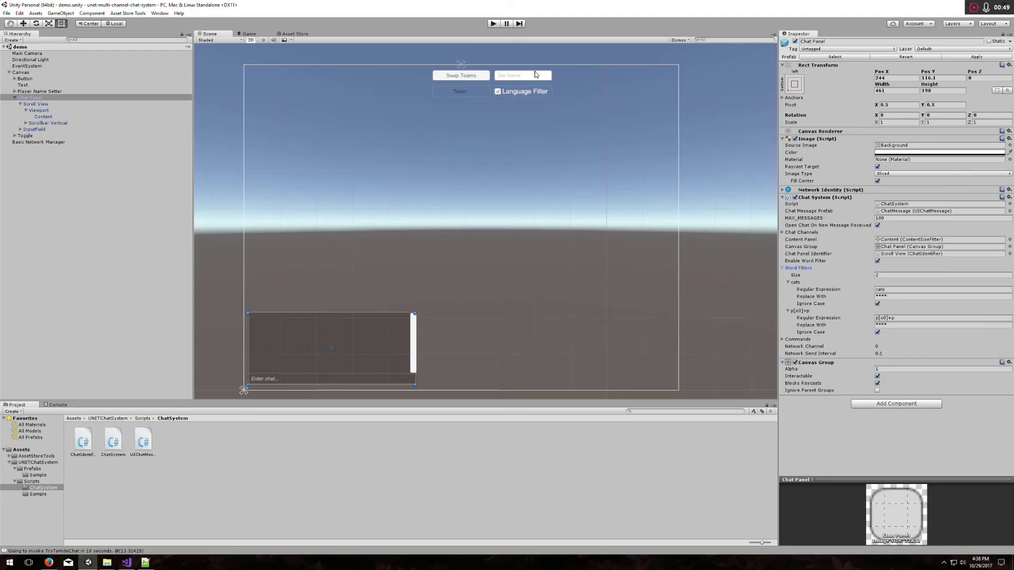
{"action": "left_click", "coordinate": [903, 297]}
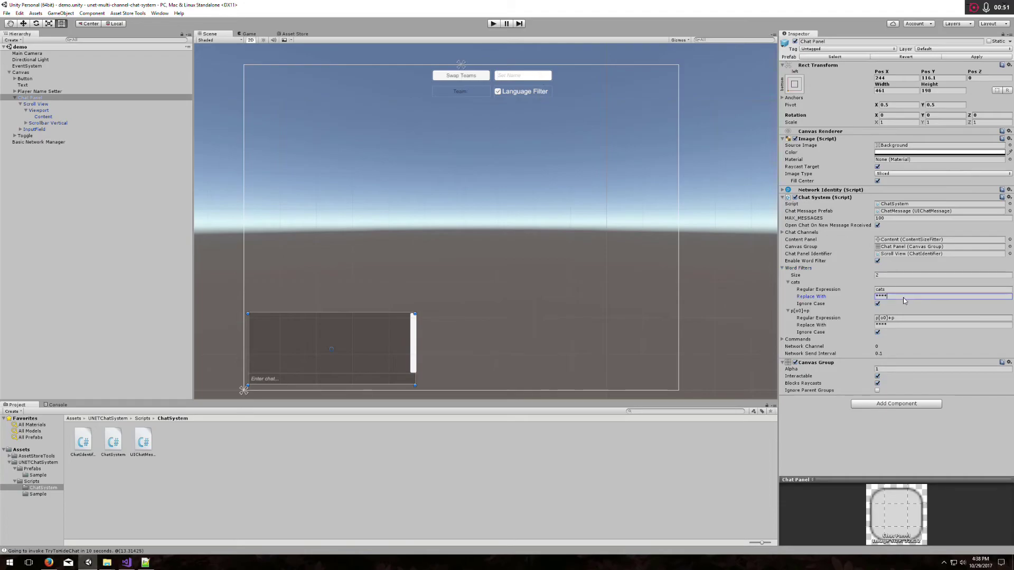
{"action": "double_click", "coordinate": [904, 296]}
Turn off Ignore Case for the cats filter and restart Play mode
{"action": "left_click", "coordinate": [493, 24]}
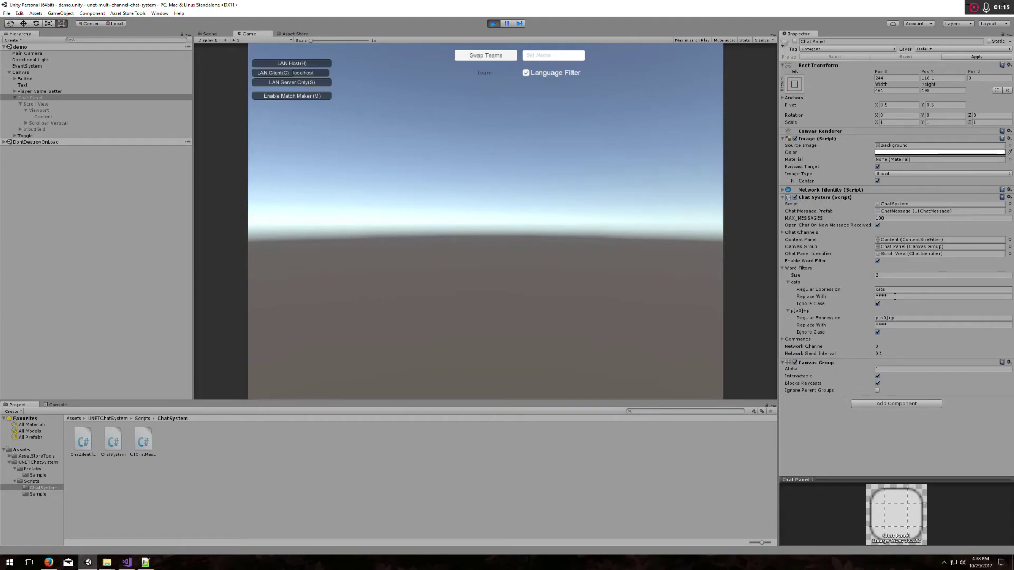
{"action": "left_click", "coordinate": [892, 296]}
{"action": "key", "text": "ctrl+p"}
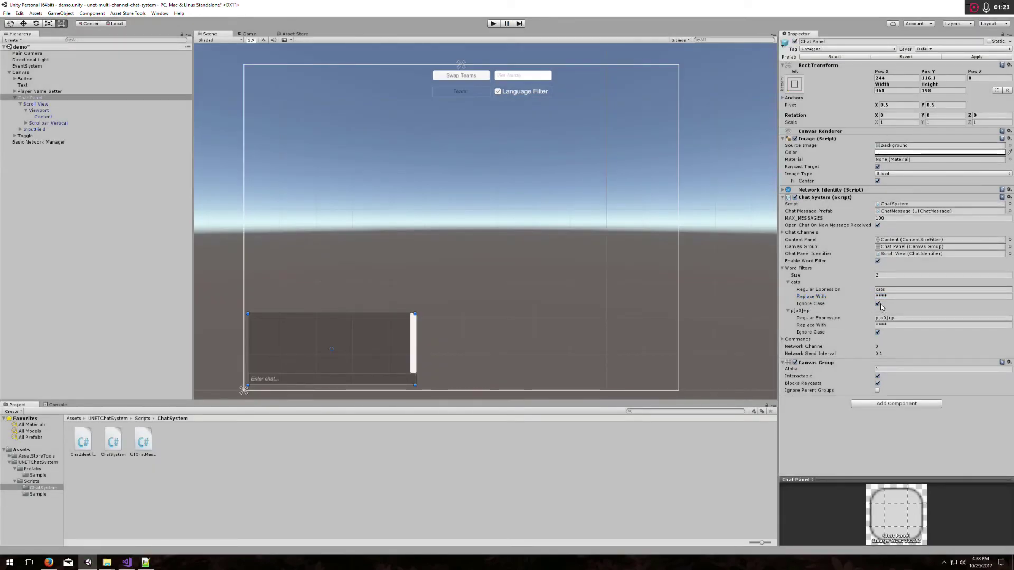
{"action": "left_click", "coordinate": [878, 305]}
{"action": "left_click", "coordinate": [494, 23]}
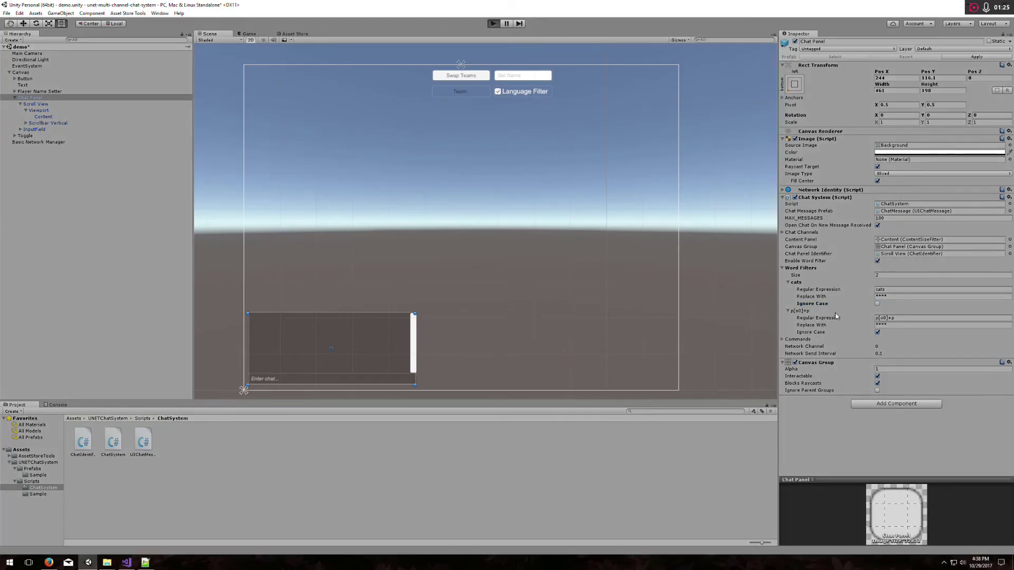
Select the character set inside the second filter's p[o0]+p regular expression
{"action": "left_click", "coordinate": [903, 319]}
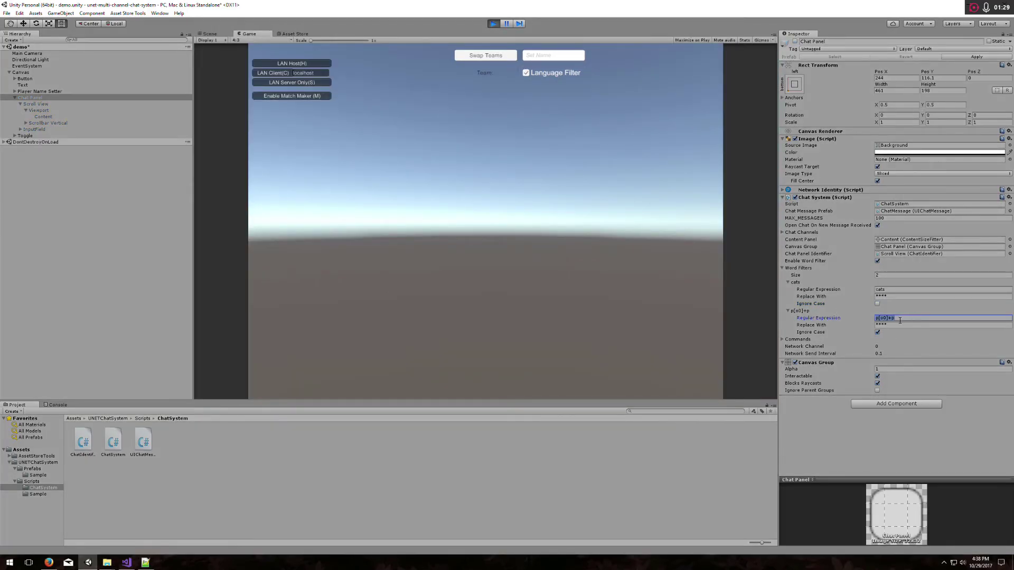
{"action": "left_click", "coordinate": [825, 290]}
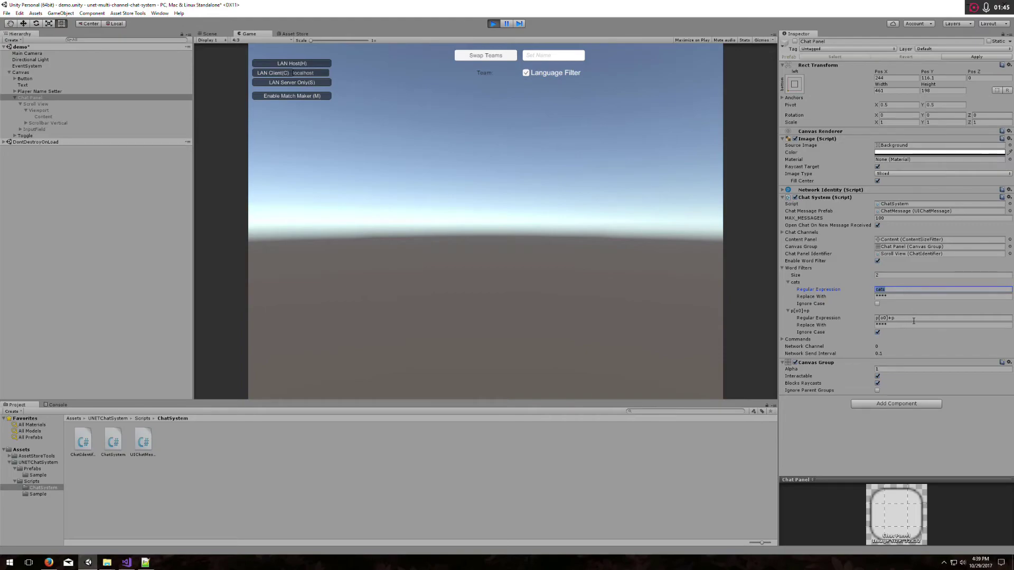
{"action": "left_click", "coordinate": [878, 318]}
{"action": "left_click", "coordinate": [885, 319]}
{"action": "left_click_drag", "start_coordinate": [877, 318], "coordinate": [888, 320]}
{"action": "left_click", "coordinate": [906, 316]}
Test the pattern p[oO]p+ against the string poop in Regex Pal
{"action": "mouse_move", "coordinate": [49, 562]}
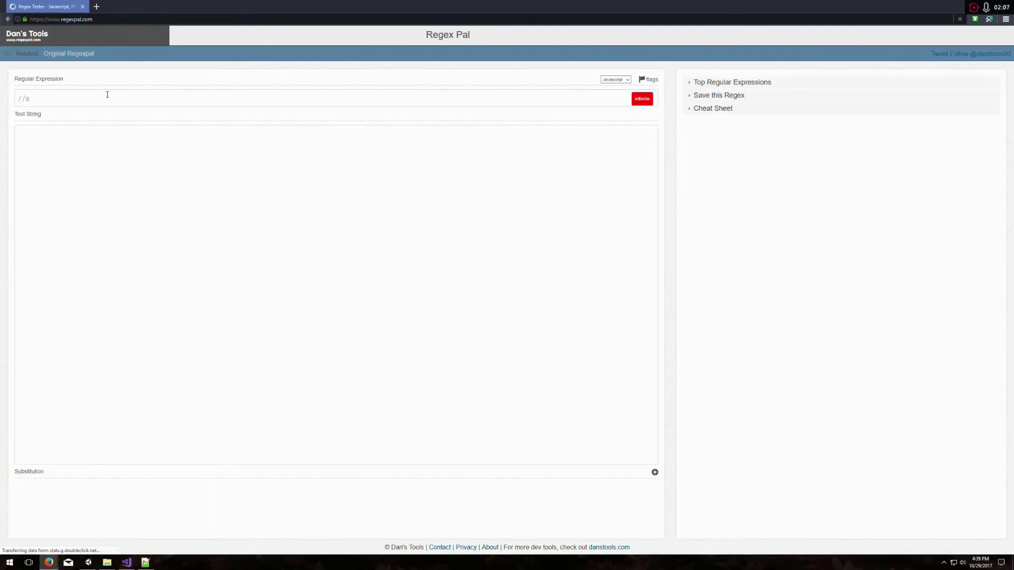
{"action": "left_click", "coordinate": [107, 95]}
{"action": "type", "text": "p["}
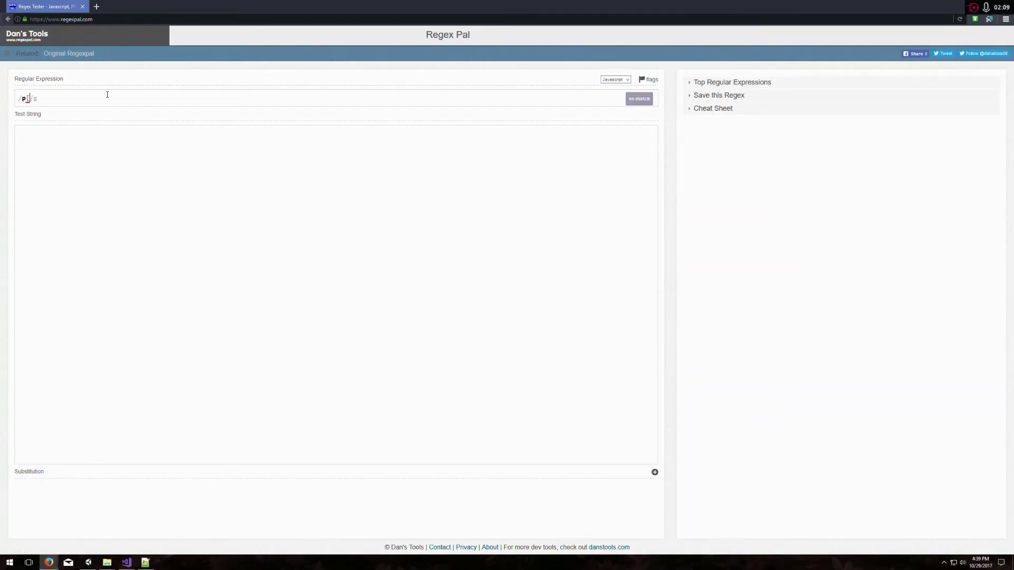
{"action": "type", "text": "oO]p"}
{"action": "type", "text": "+p"}
{"action": "left_click", "coordinate": [103, 143]}
{"action": "type", "text": "poop"}
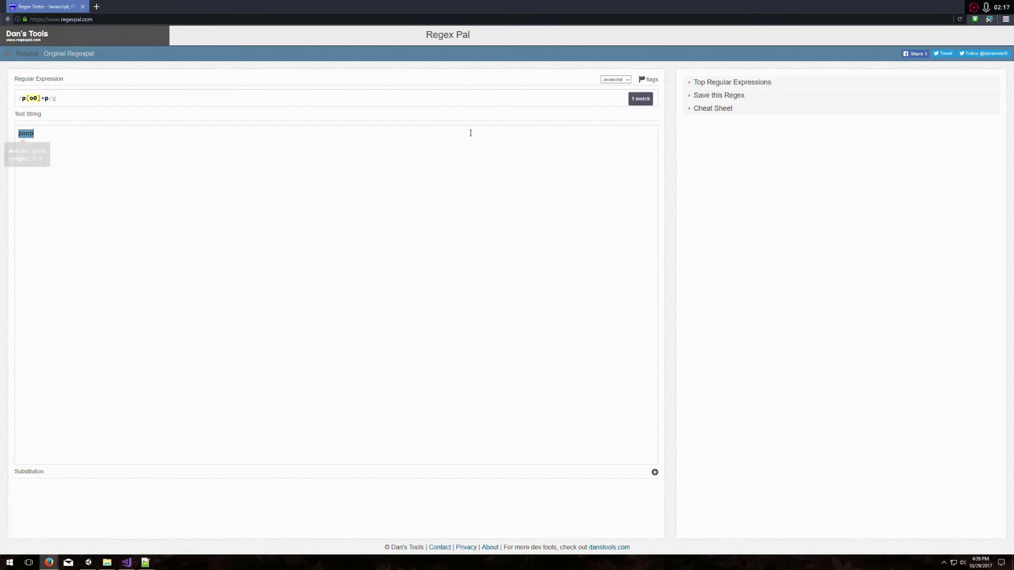
Select the page address and expand the regex Cheat Sheet
{"action": "mouse_move", "coordinate": [29, 99]}
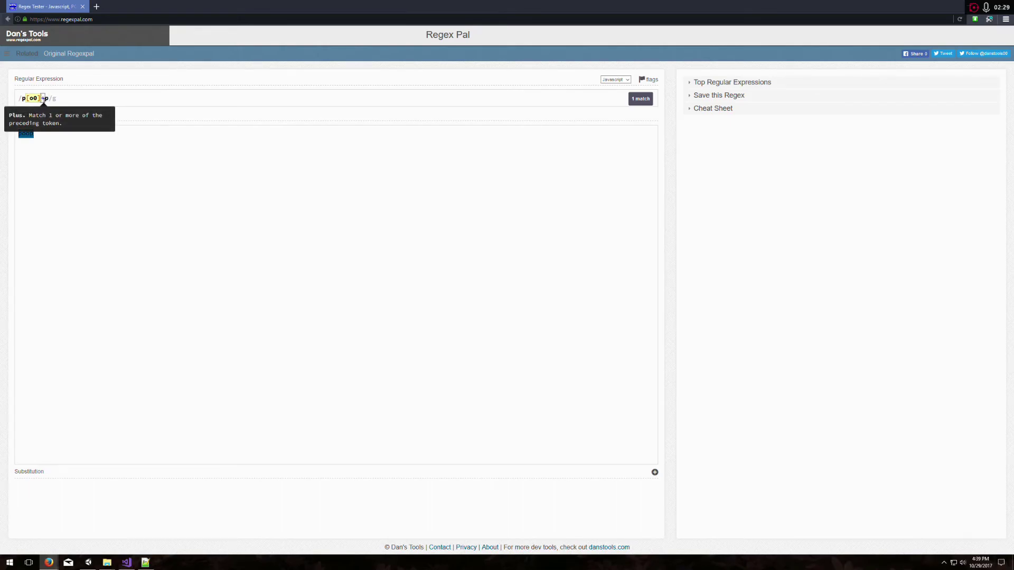
{"action": "left_click", "coordinate": [106, 20]}
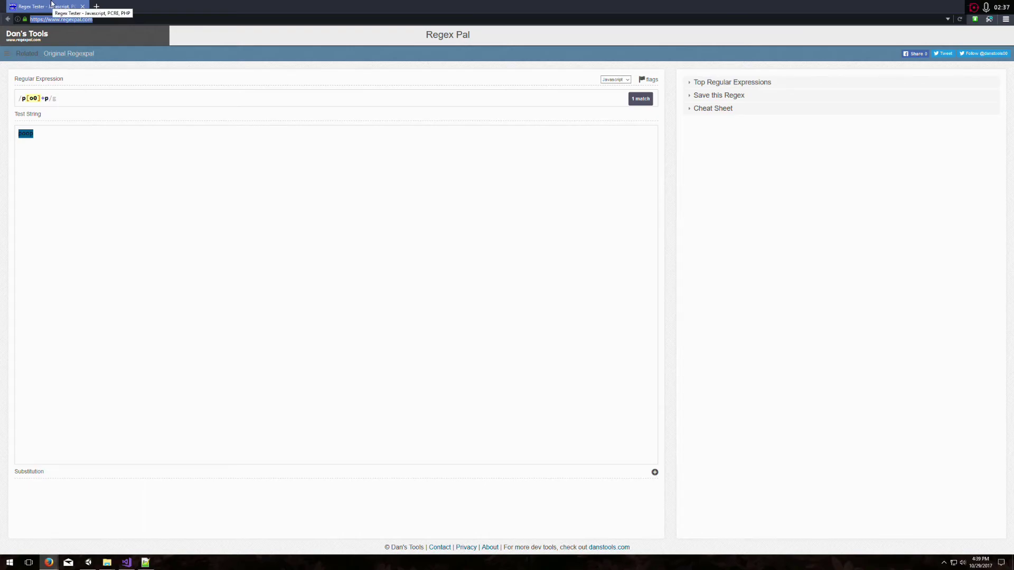
{"action": "left_click", "coordinate": [709, 110]}
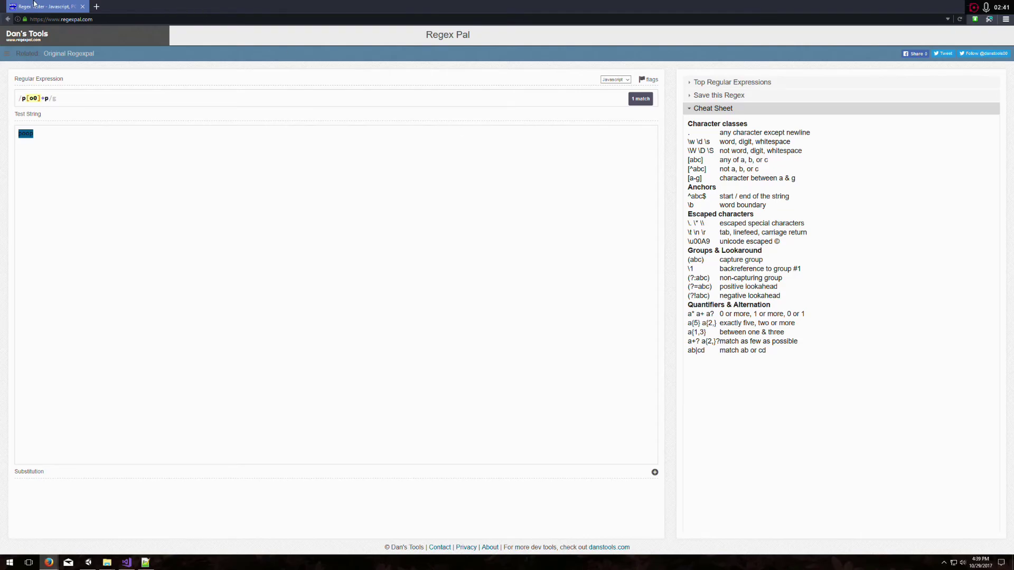
Close the regex tester and select the filters' regular expressions back in Unity
{"action": "key", "text": "ctrl+w"}
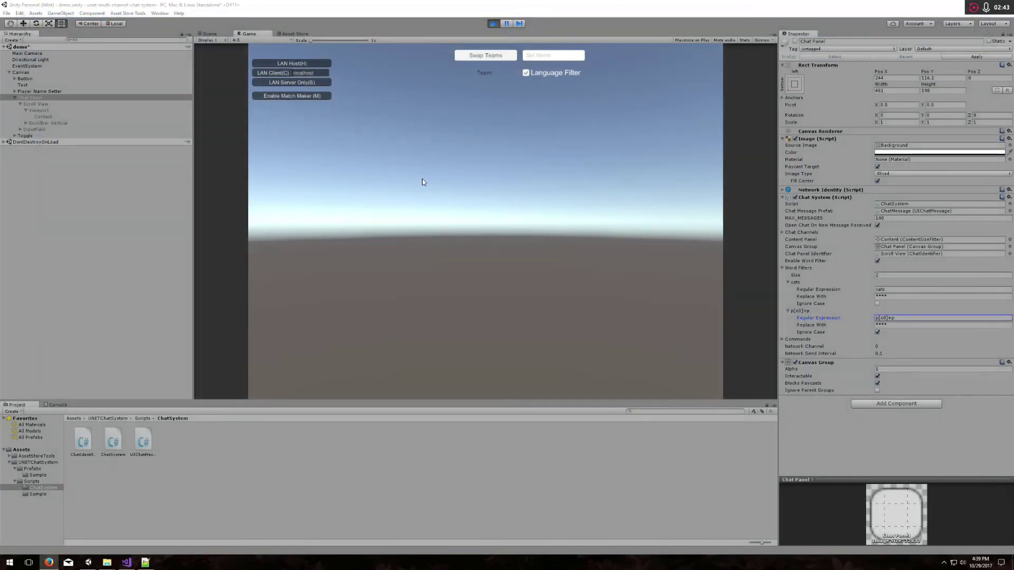
{"action": "left_click", "coordinate": [890, 290]}
{"action": "left_click", "coordinate": [908, 319]}
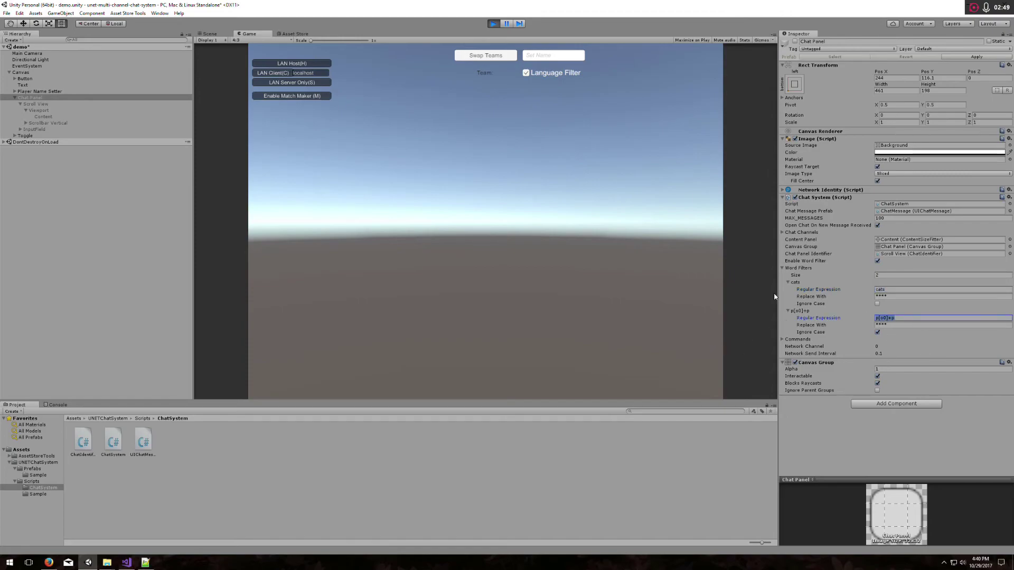
Host a LAN game and send 'hello I love cats', which shows as 'hello I love ****'
{"action": "left_click", "coordinate": [292, 62]}
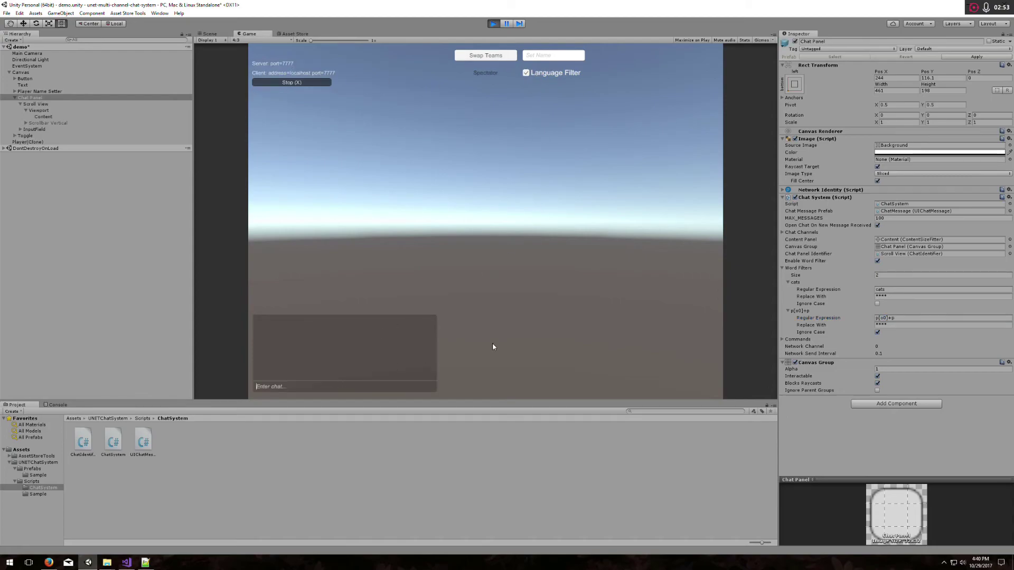
{"action": "type", "text": "hello I love cats"}
{"action": "key", "text": "Return"}
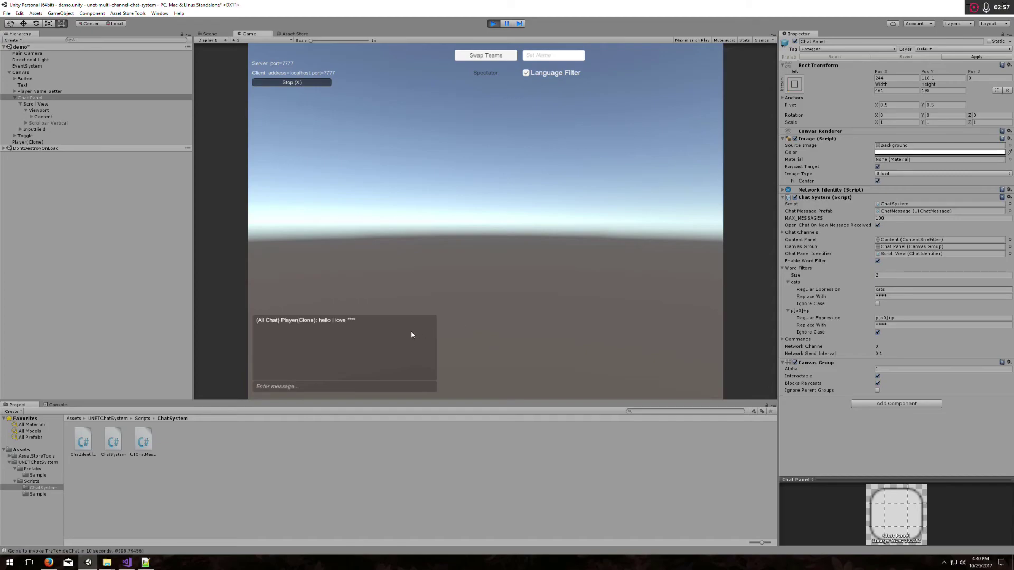
Turn off Language Filter and resend 'hello I love cats' unfiltered
{"action": "left_click", "coordinate": [526, 73]}
{"action": "left_click", "coordinate": [338, 391]}
{"action": "type", "text": "hello I love cats"}
{"action": "key", "text": "Return"}
Re-enable Language Filter, send 'I love Cats', and select the cats regular expression
{"action": "left_click", "coordinate": [525, 73]}
{"action": "type", "text": "I love C"}
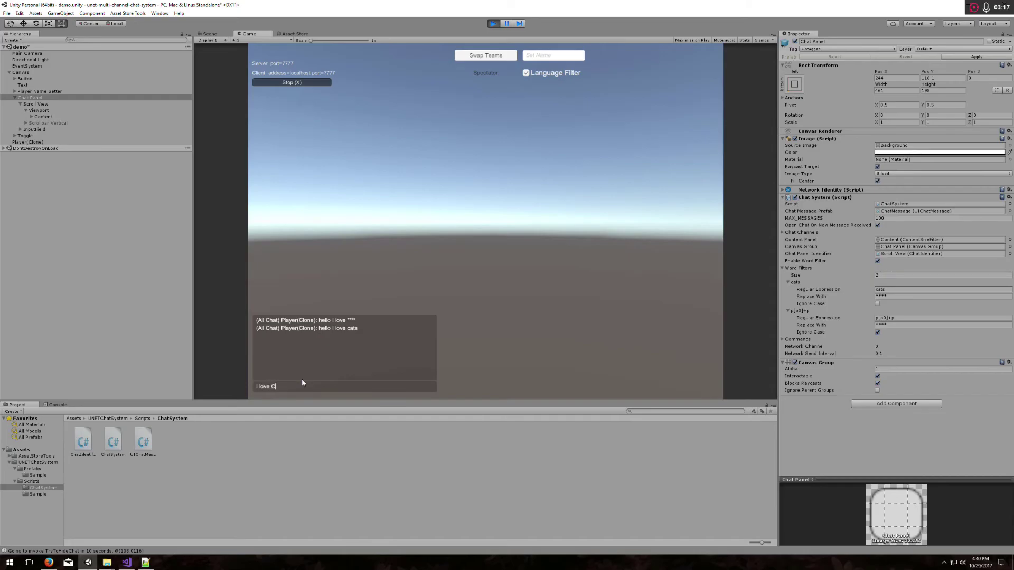
{"action": "type", "text": "ats"}
{"action": "key", "text": "Return"}
{"action": "left_click", "coordinate": [932, 290]}
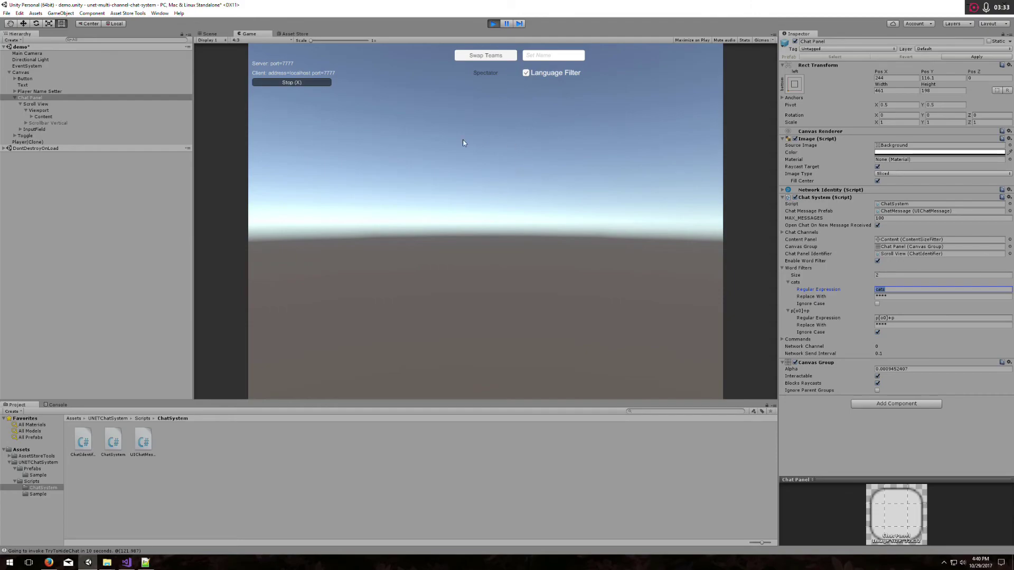
Revert the regex edit to cats, then send poOoo0p, which appears censored as ****
{"action": "type", "text": "y"}
{"action": "key", "text": "Escape"}
{"action": "key", "text": "Return"}
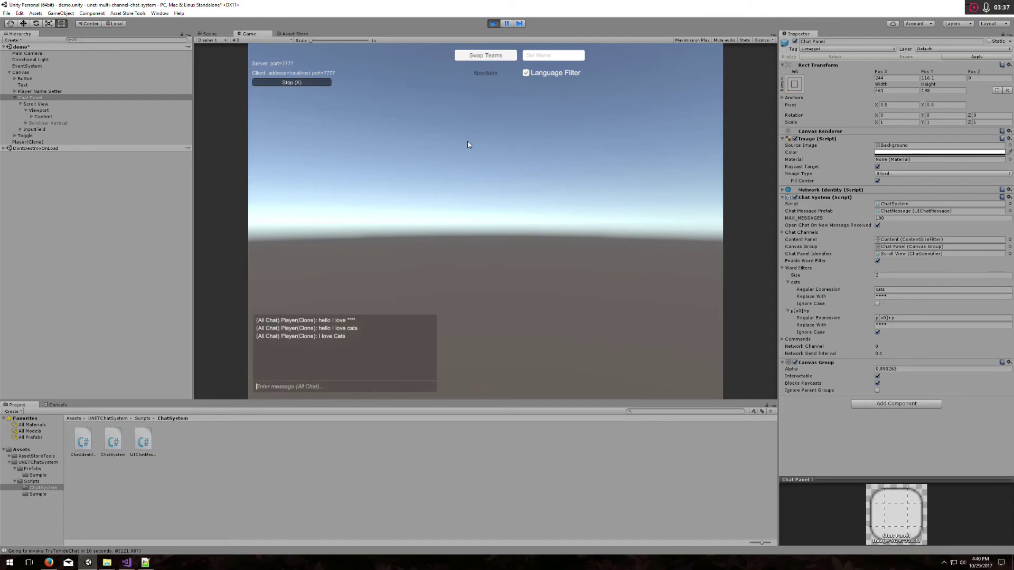
{"action": "type", "text": "poOoo0p"}
{"action": "key", "text": "Return"}
Inspect the second filter's Replace With text and the Word Filters size
{"action": "left_click", "coordinate": [890, 323]}
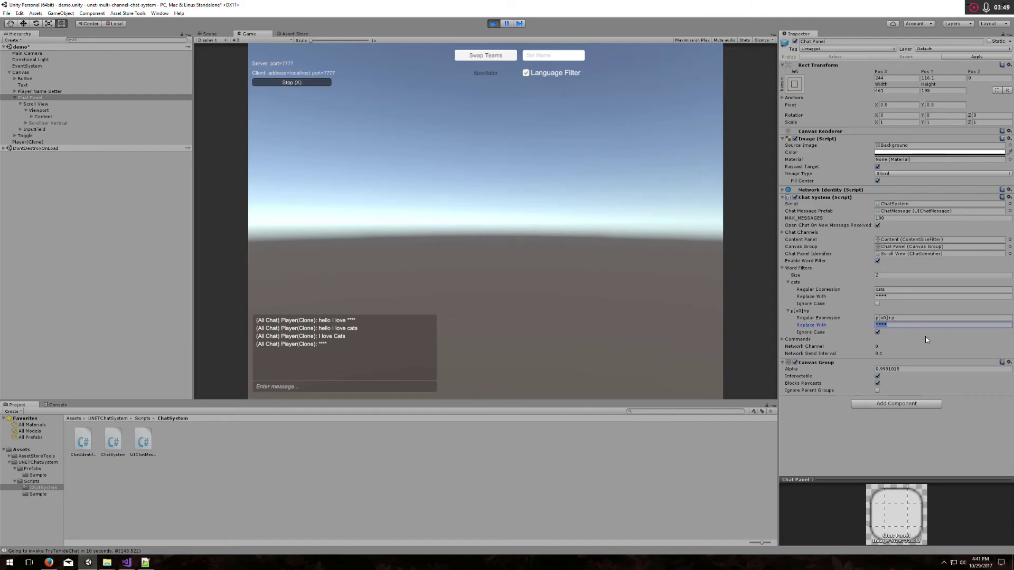
{"action": "left_click", "coordinate": [892, 274]}
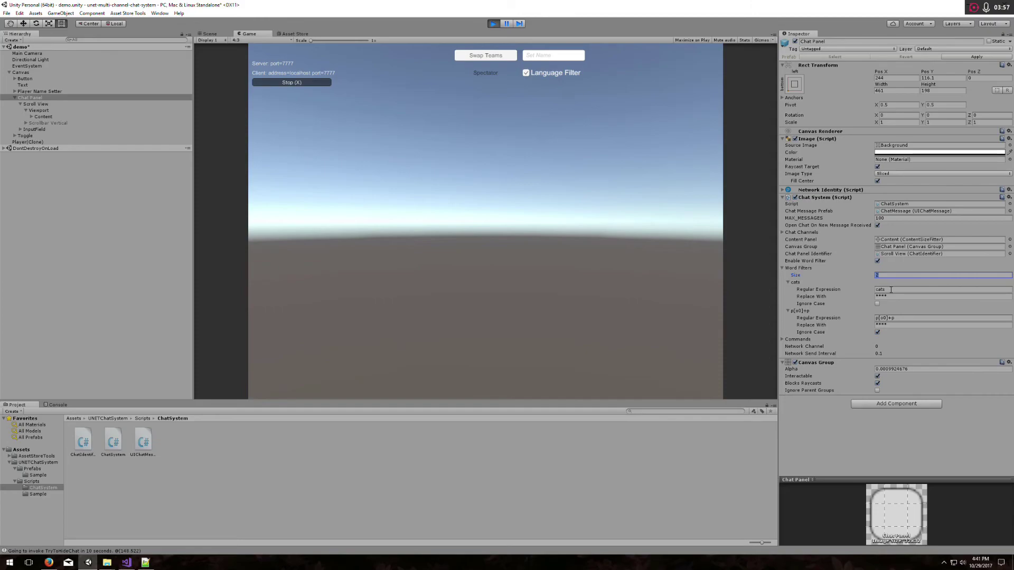
{"action": "left_click", "coordinate": [903, 326]}
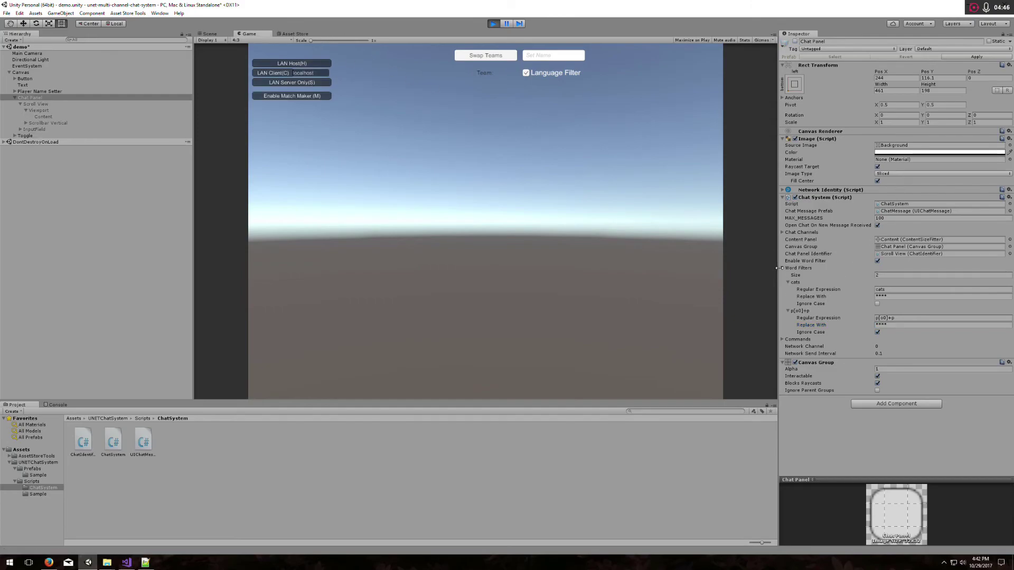
Fold Word Filters, host a LAN game again, and expand the Commands list
{"action": "left_click", "coordinate": [781, 267]}
{"action": "left_click", "coordinate": [295, 63]}
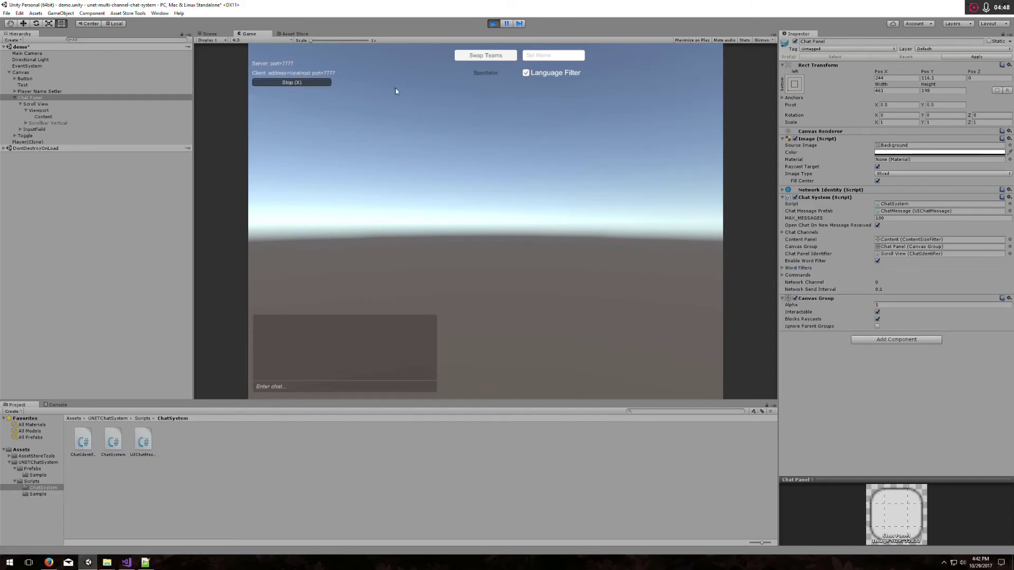
{"action": "left_click", "coordinate": [782, 275]}
{"action": "scroll", "coordinate": [814, 268], "scroll_direction": "down", "scroll_amount": 2}
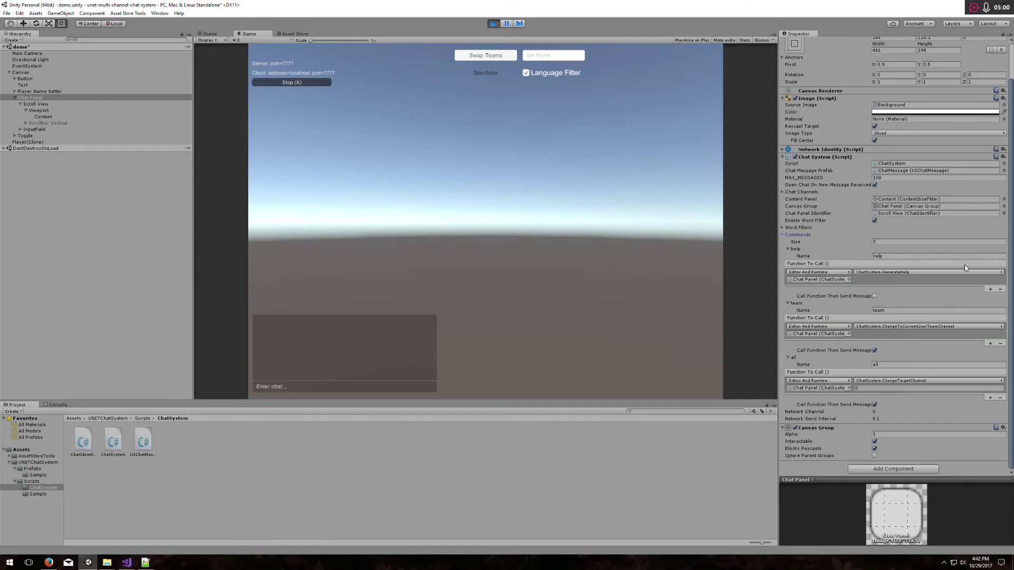
Add extra function slots to the help command, then remove the empty second listener
{"action": "left_click", "coordinate": [990, 289]}
{"action": "left_click", "coordinate": [990, 306]}
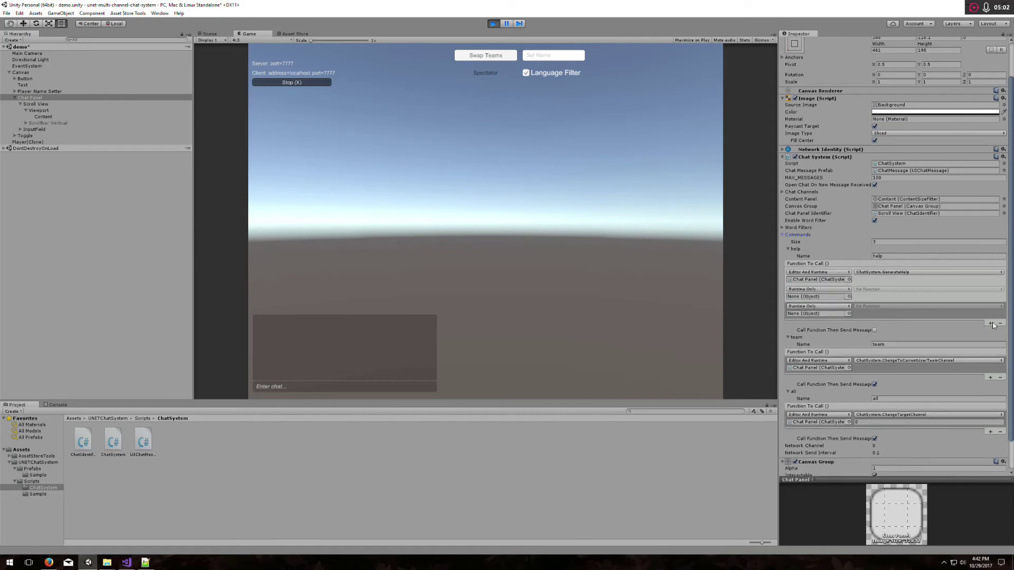
{"action": "left_click", "coordinate": [990, 323]}
{"action": "left_click", "coordinate": [955, 298]}
{"action": "left_click", "coordinate": [1001, 340]}
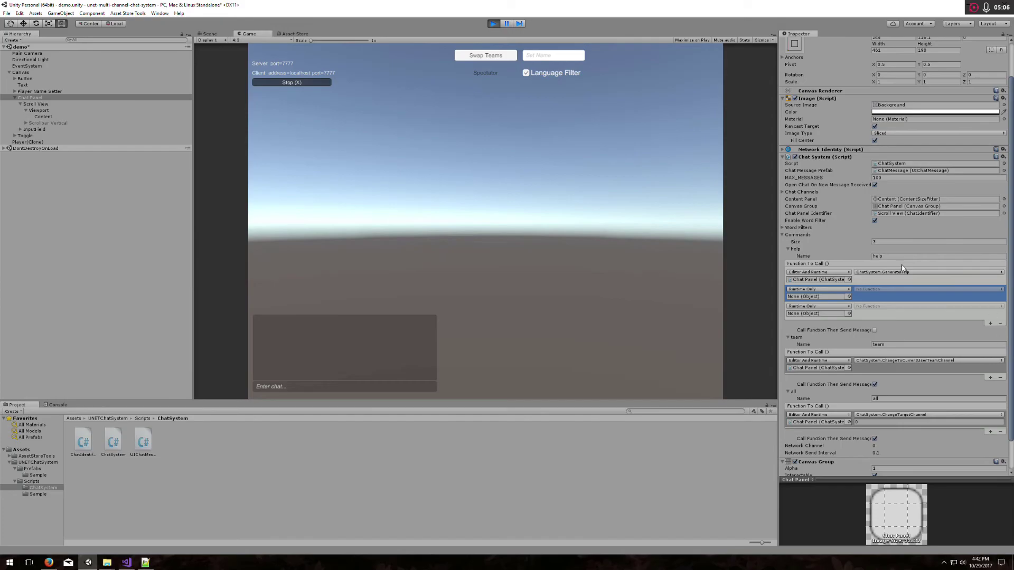
{"action": "left_click", "coordinate": [1000, 324]}
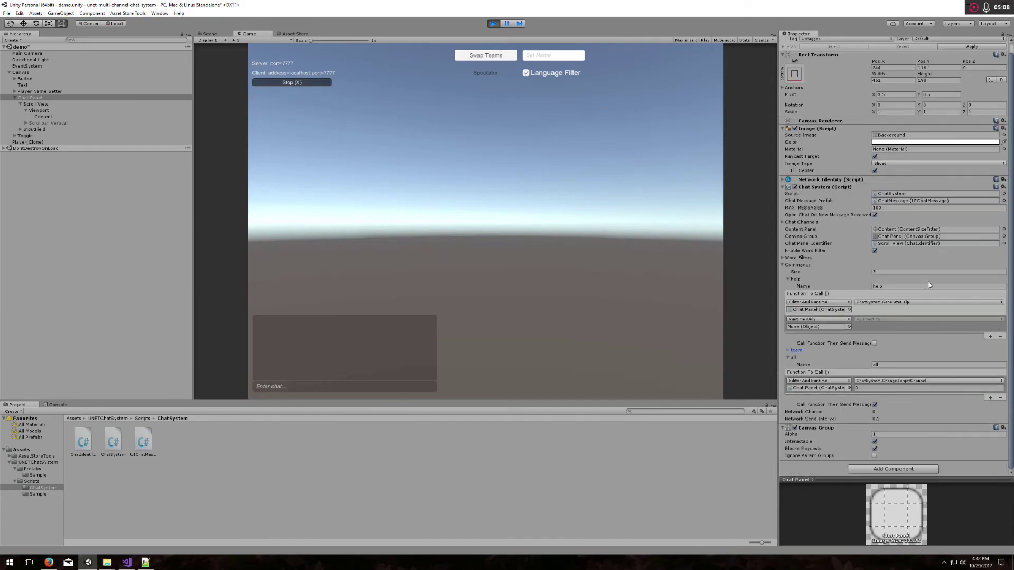
{"action": "left_click", "coordinate": [932, 322]}
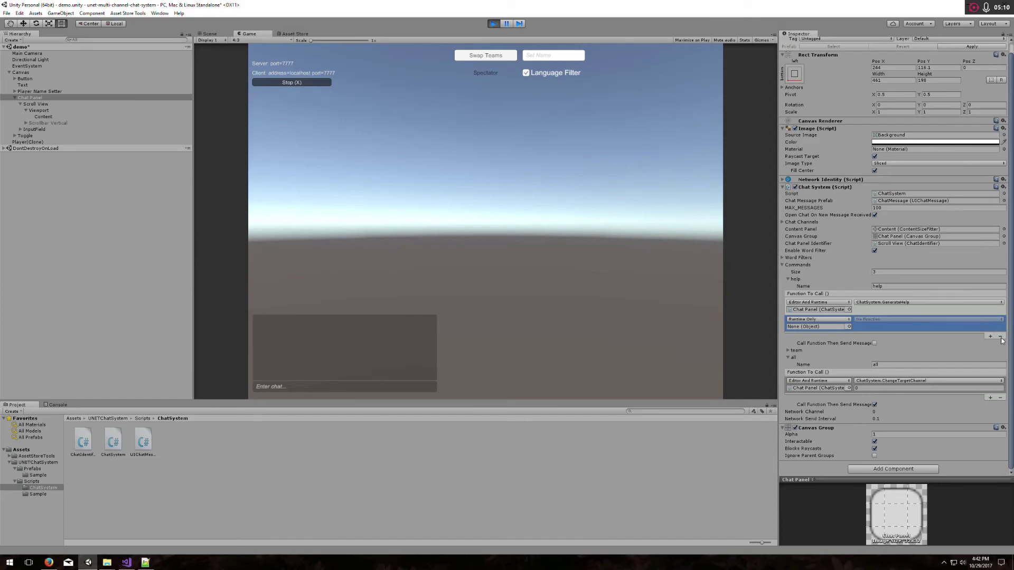
{"action": "left_click", "coordinate": [1001, 338]}
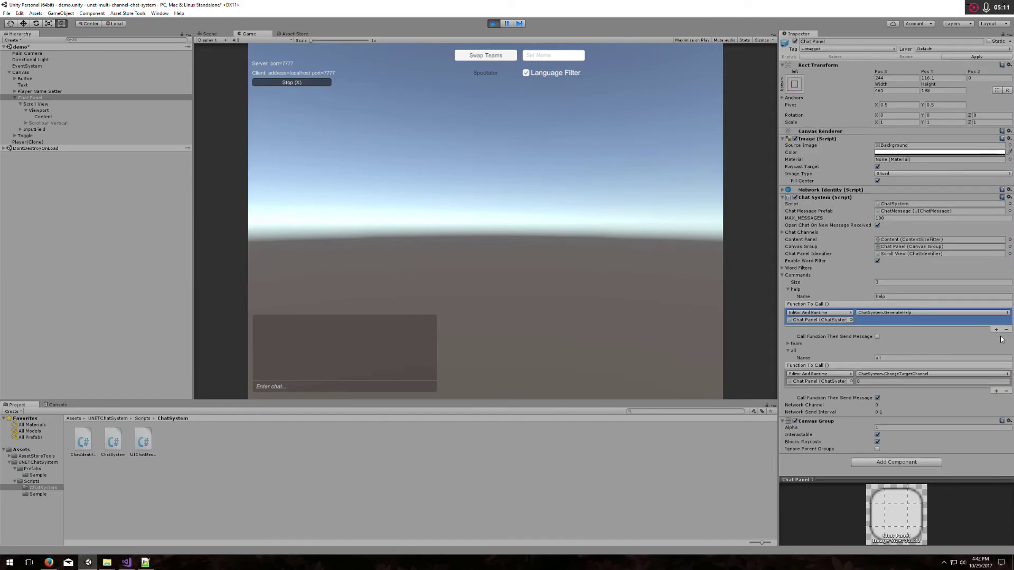
Send /help in chat to display the yellow help text, then bring Visual Studio forward
{"action": "left_click", "coordinate": [797, 289]}
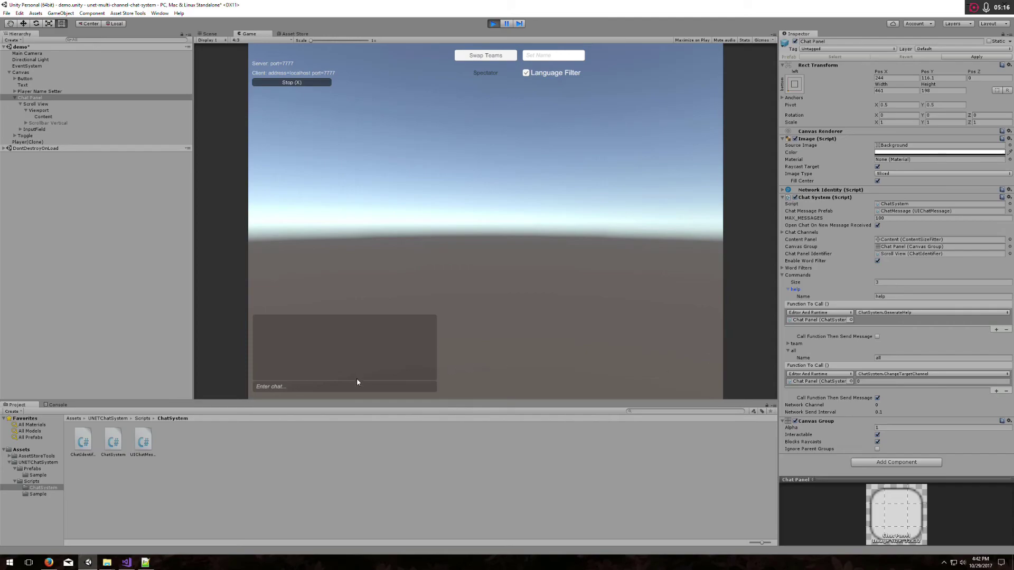
{"action": "type", "text": "/help"}
{"action": "key", "text": "Return"}
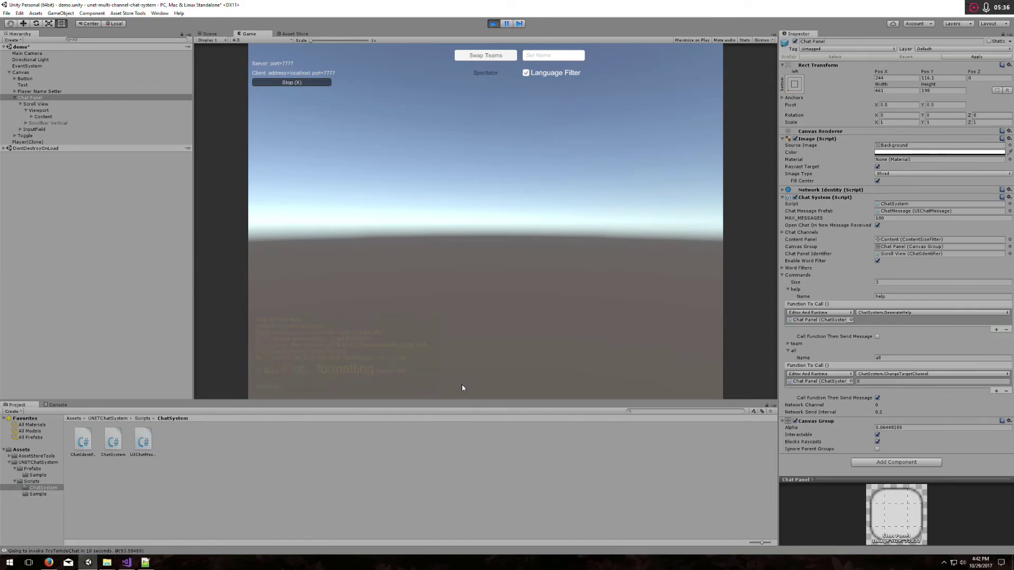
{"action": "key", "text": "Return"}
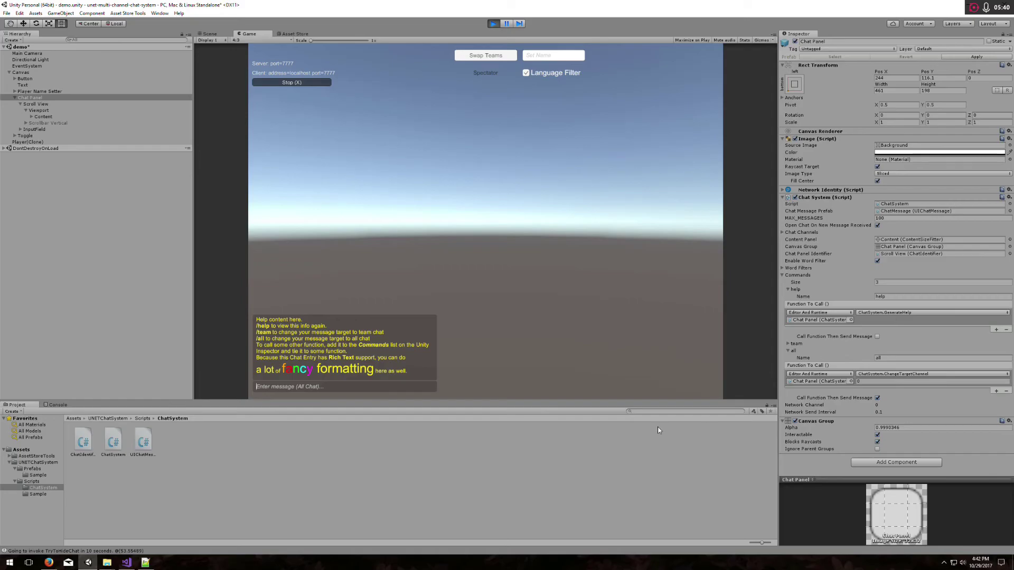
{"action": "left_click", "coordinate": [126, 562]}
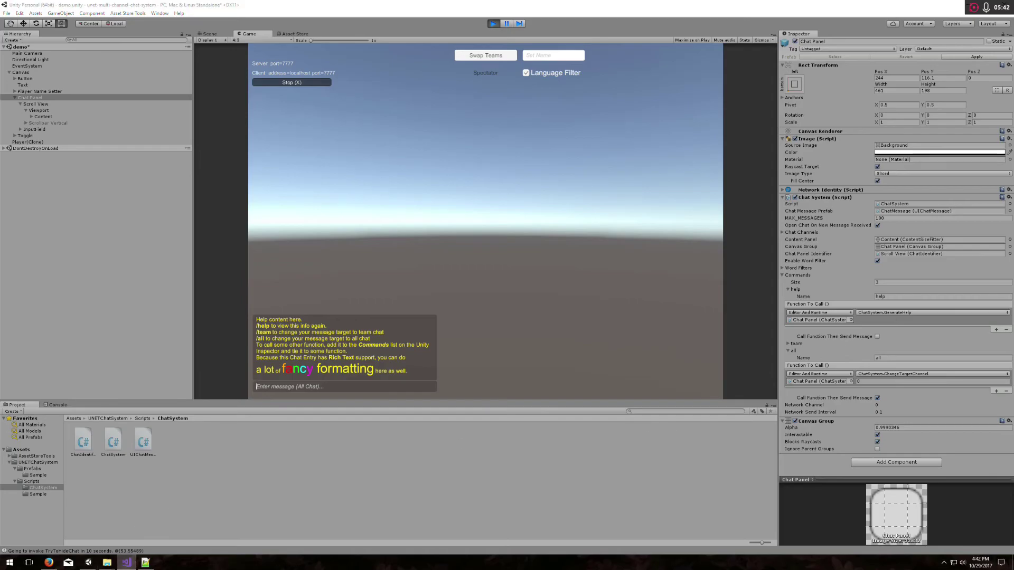
Highlight GenerateHelp's line that instantiates chatMessagePrefab in ChatSystem.cs
{"action": "scroll", "coordinate": [338, 254], "scroll_direction": "up", "scroll_amount": 10}
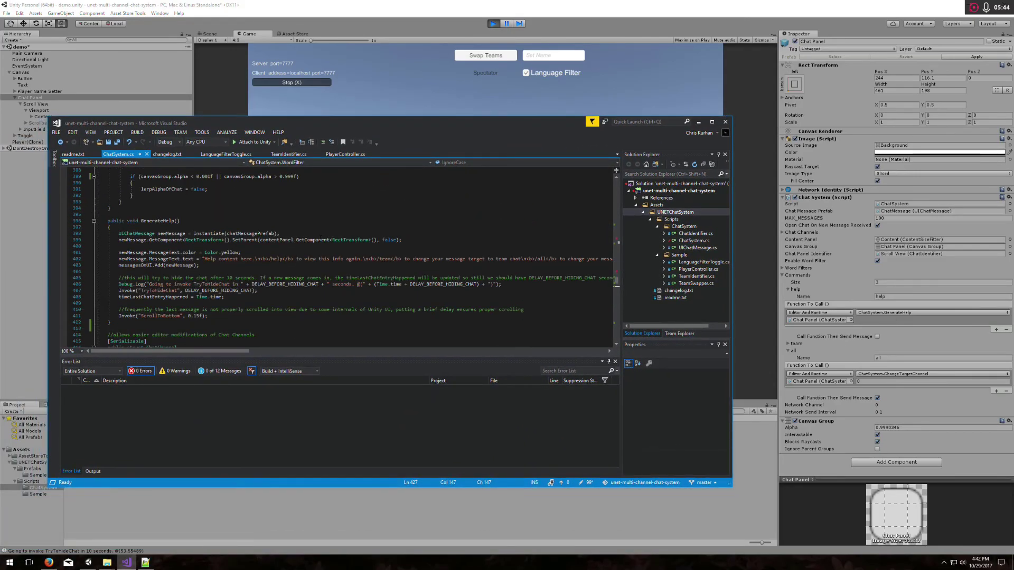
{"action": "scroll", "coordinate": [338, 259], "scroll_direction": "down", "scroll_amount": 1}
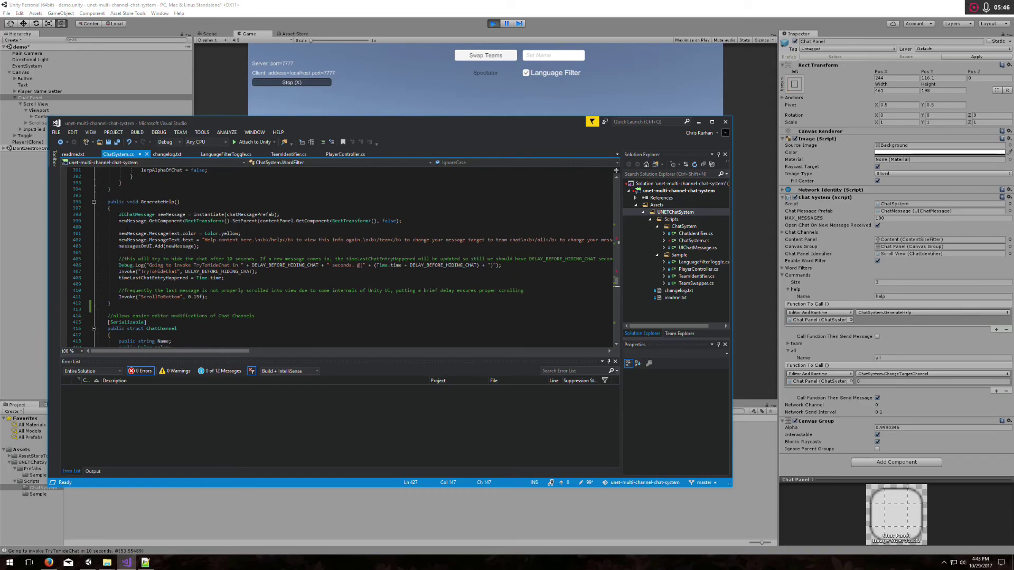
{"action": "left_click_drag", "start_coordinate": [119, 214], "coordinate": [329, 216]}
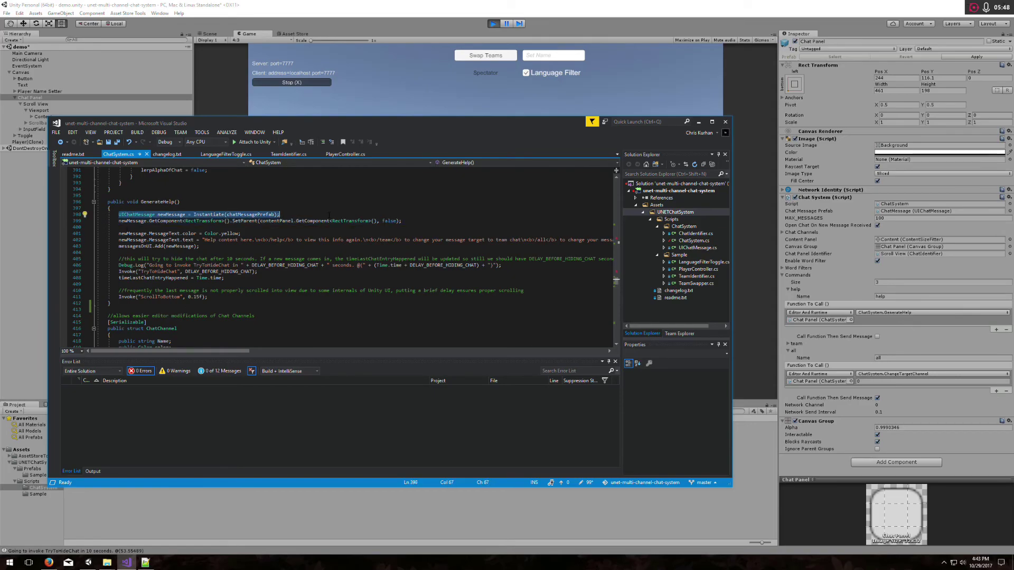
{"action": "double_click", "coordinate": [243, 215]}
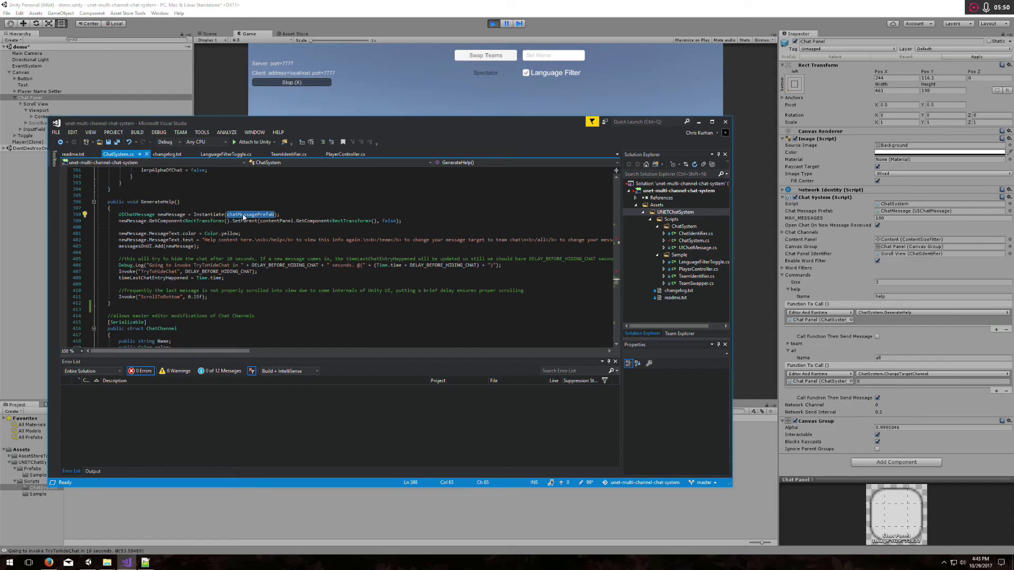
Inspect the ChatMessage prefab in Unity's Prefabs folder, then return to ChatSystem.cs
{"action": "left_click", "coordinate": [31, 476]}
{"action": "left_click", "coordinate": [31, 469]}
{"action": "left_click", "coordinate": [151, 442]}
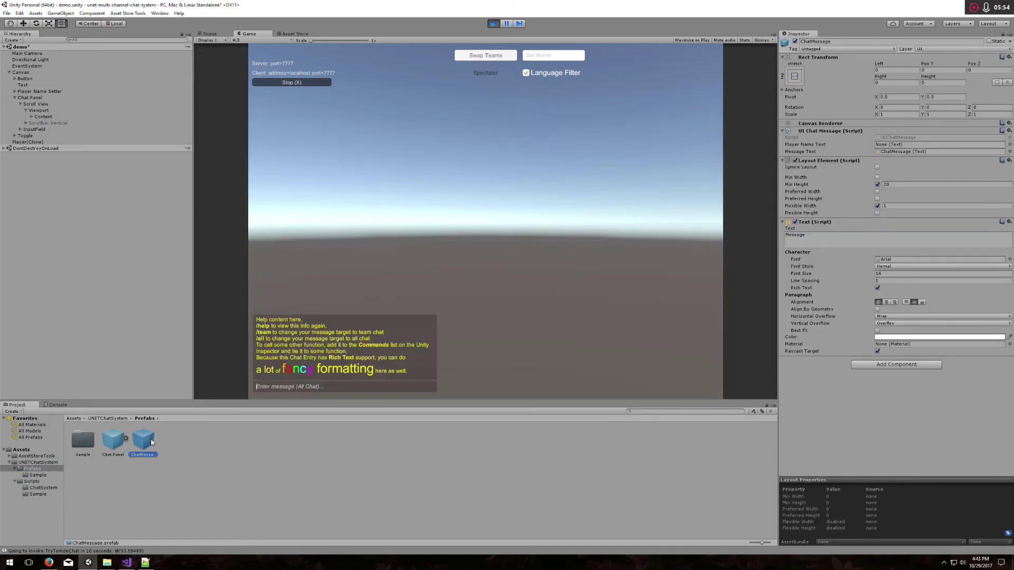
{"action": "left_click", "coordinate": [126, 562]}
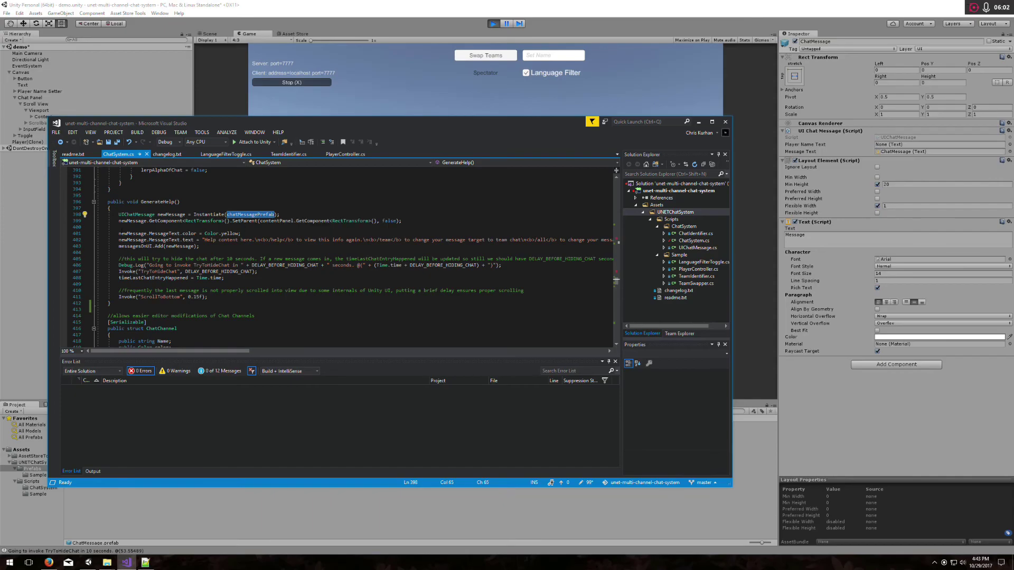
Point out GenerateHelp's yellow colour line, help text, messagesOnUI list and auto-hide timing
{"action": "left_click_drag", "start_coordinate": [116, 235], "coordinate": [326, 234]}
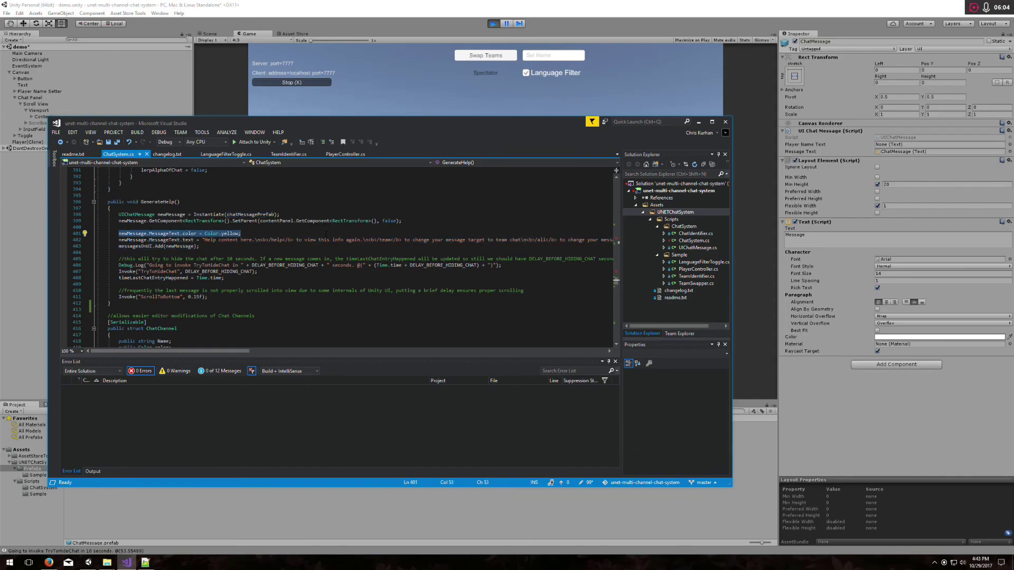
{"action": "left_click_drag", "start_coordinate": [255, 240], "coordinate": [564, 240]}
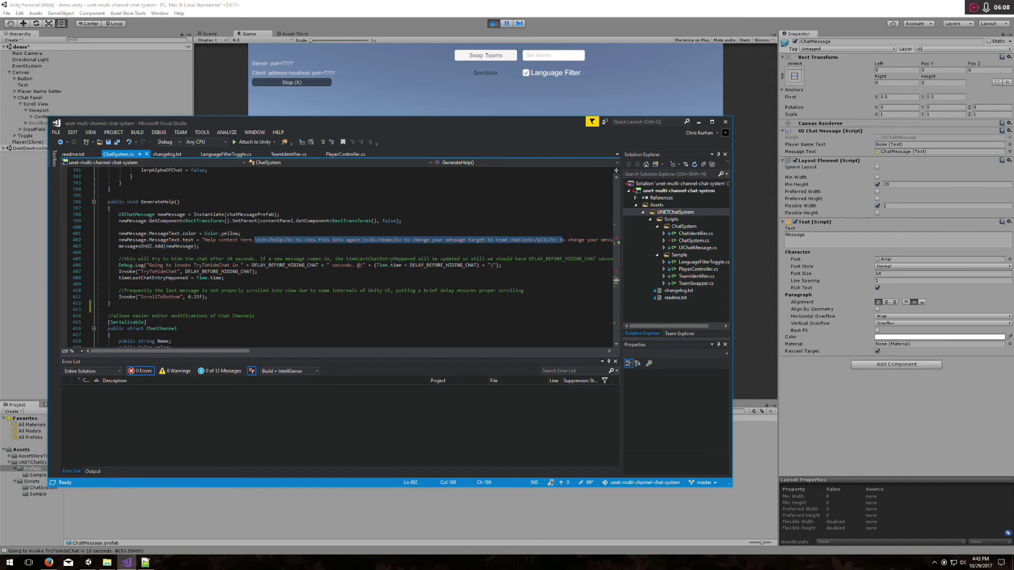
{"action": "left_click", "coordinate": [120, 240]}
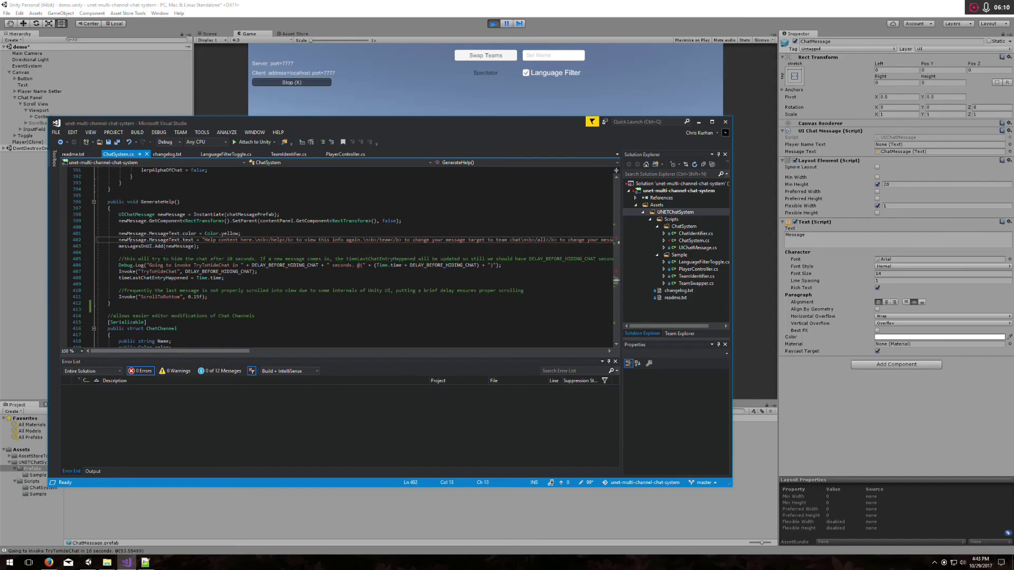
{"action": "double_click", "coordinate": [135, 246]}
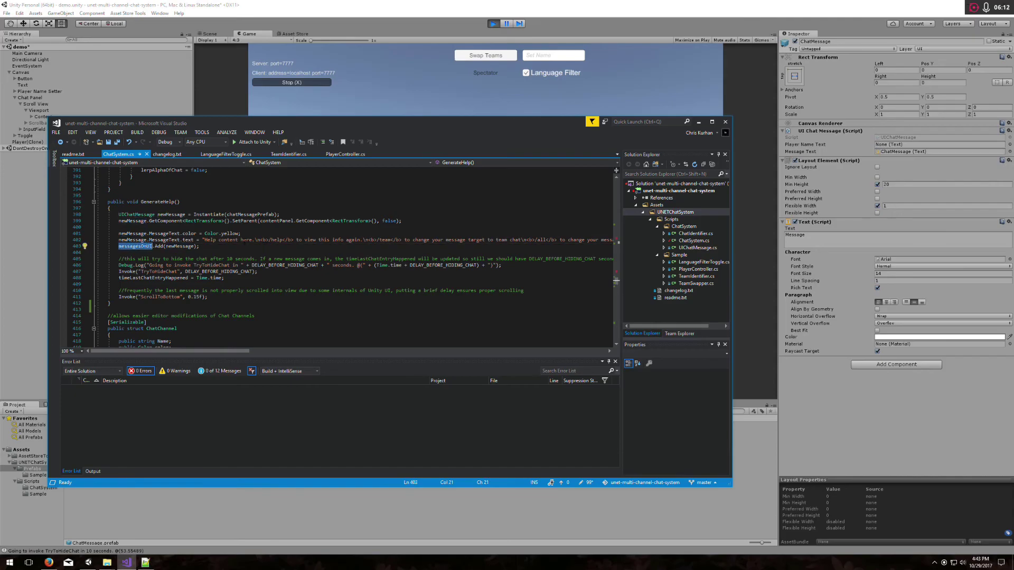
{"action": "scroll", "coordinate": [317, 254], "scroll_direction": "down", "scroll_amount": 1}
{"action": "left_click_drag", "start_coordinate": [118, 246], "coordinate": [317, 259]}
{"action": "left_click_drag", "start_coordinate": [210, 279], "coordinate": [118, 252]}
{"action": "left_click", "coordinate": [165, 259]}
{"action": "scroll", "coordinate": [165, 260], "scroll_direction": "up", "scroll_amount": 1}
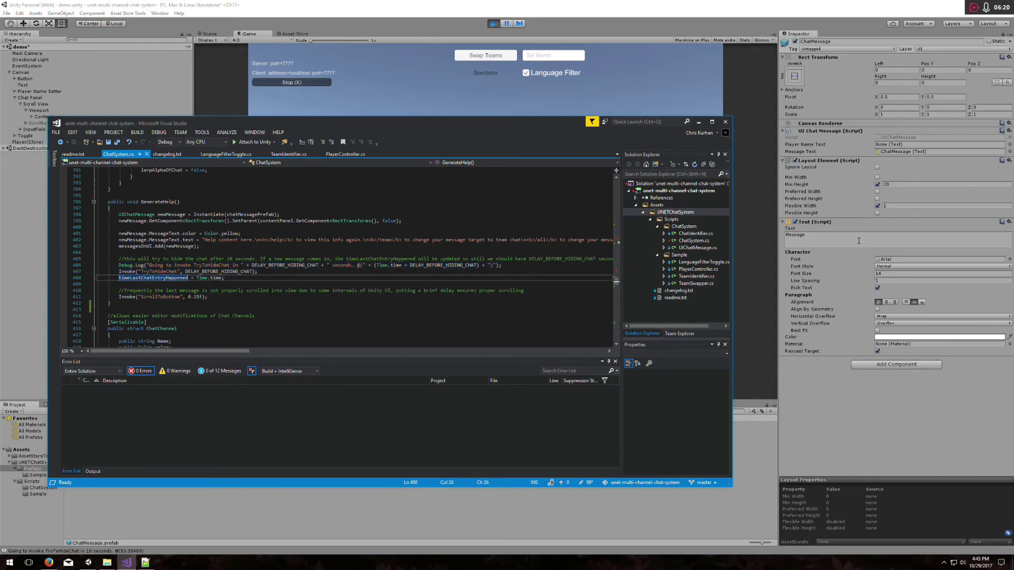
Check the chat in Unity, then add blank lines after GenerateHelp's closing brace
{"action": "left_click", "coordinate": [606, 12]}
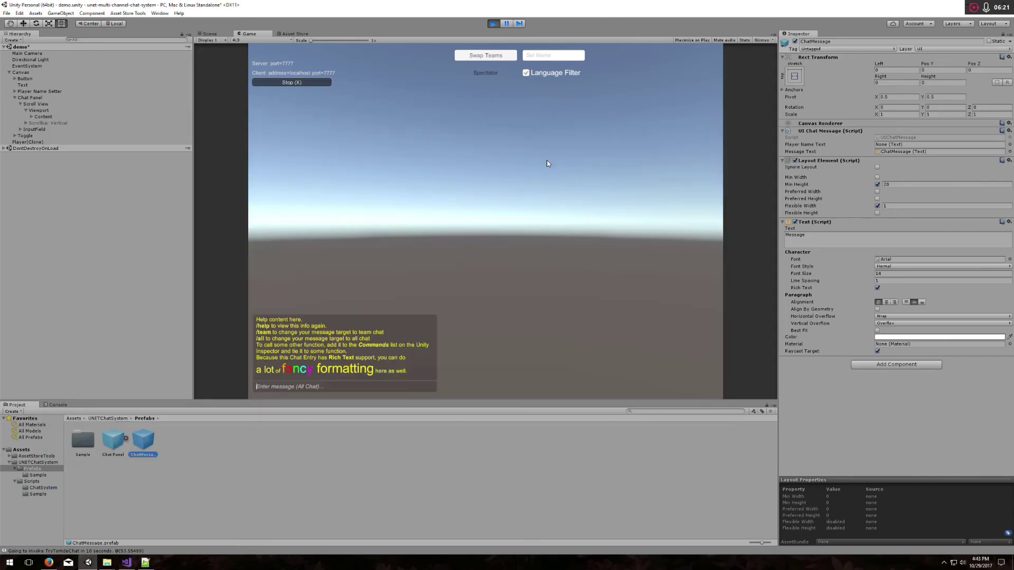
{"action": "left_click", "coordinate": [126, 563]}
{"action": "left_click", "coordinate": [214, 310]}
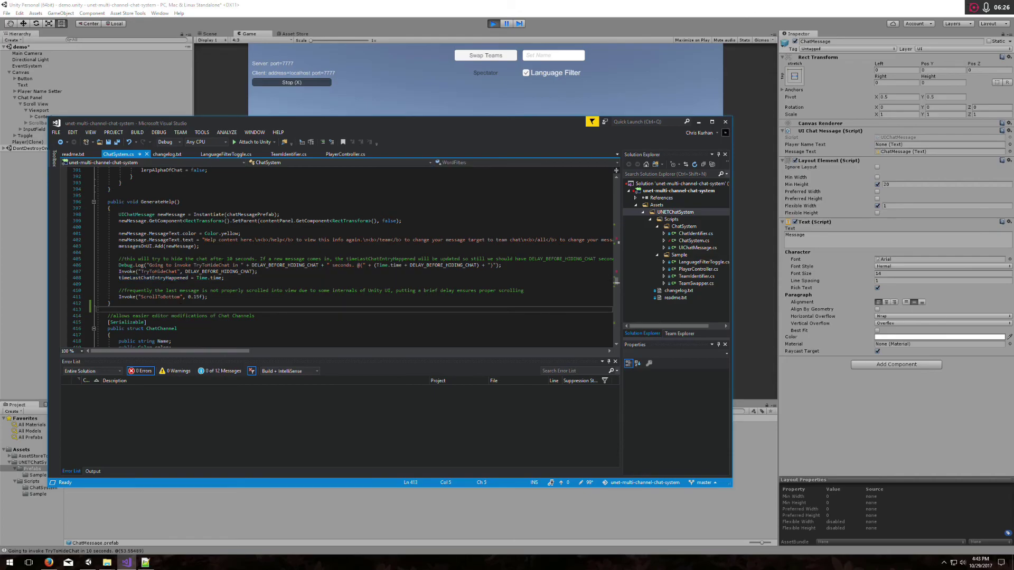
{"action": "key", "text": "Up"}
{"action": "key", "text": "Return"}
{"action": "key", "text": "Return"}
{"action": "key", "text": "Return"}
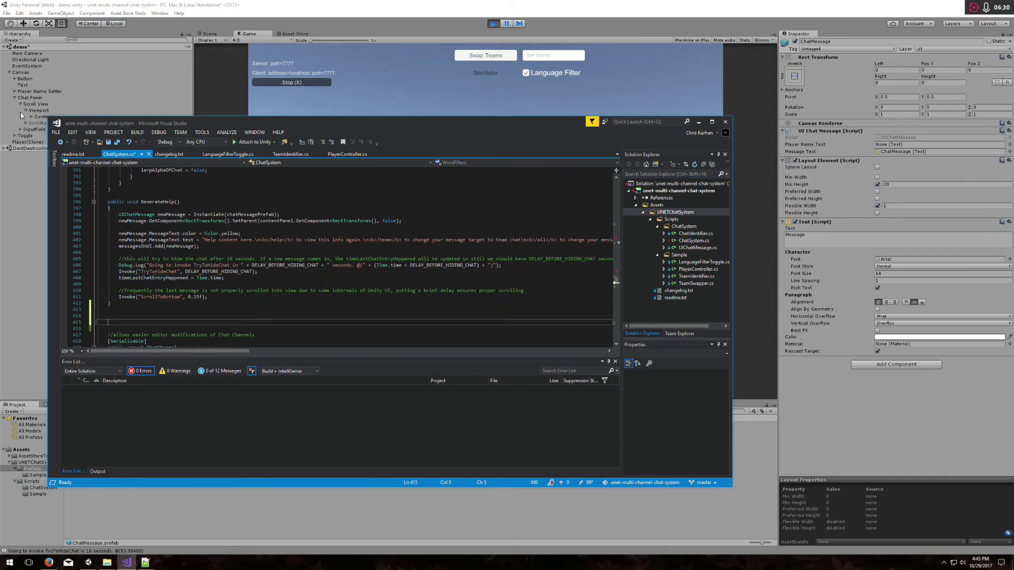
{"action": "left_click", "coordinate": [40, 103]}
Stop Play mode and set the Chat Panel's Commands size to 4
{"action": "left_click", "coordinate": [43, 98]}
{"action": "left_click", "coordinate": [492, 23]}
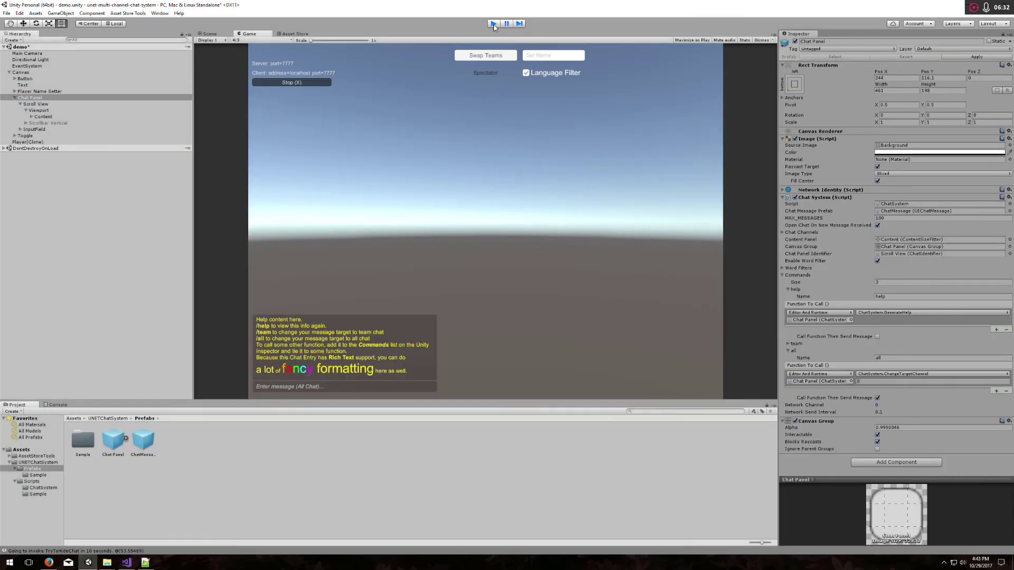
{"action": "left_click", "coordinate": [895, 283]}
{"action": "type", "text": "4"}
{"action": "key", "text": "Return"}
Name the new fourth chat command 'greetme'
{"action": "scroll", "coordinate": [929, 293], "scroll_direction": "down", "scroll_amount": 3}
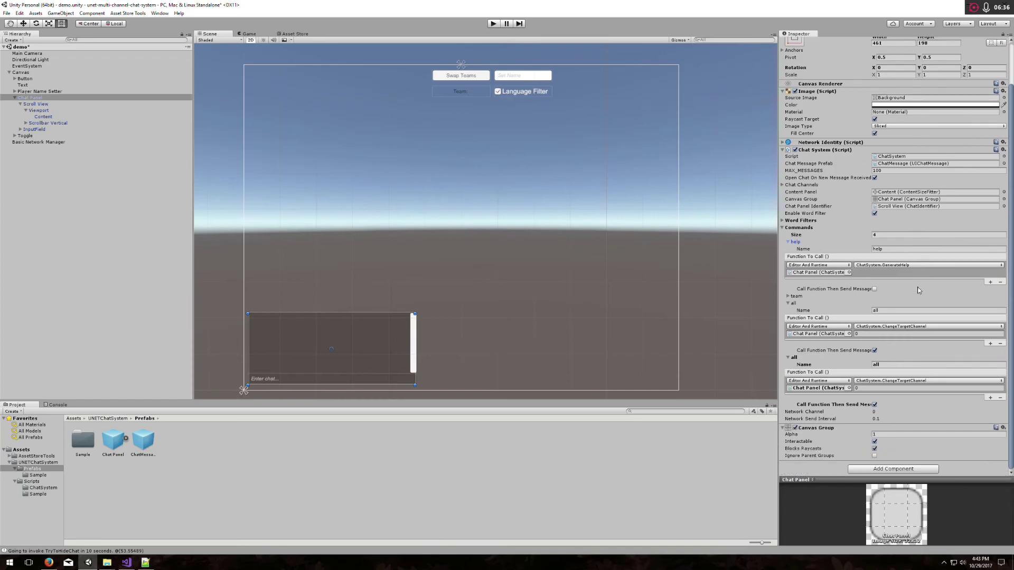
{"action": "left_click", "coordinate": [911, 366]}
{"action": "key", "text": "ctrl+a"}
{"action": "type", "text": "greetme"}
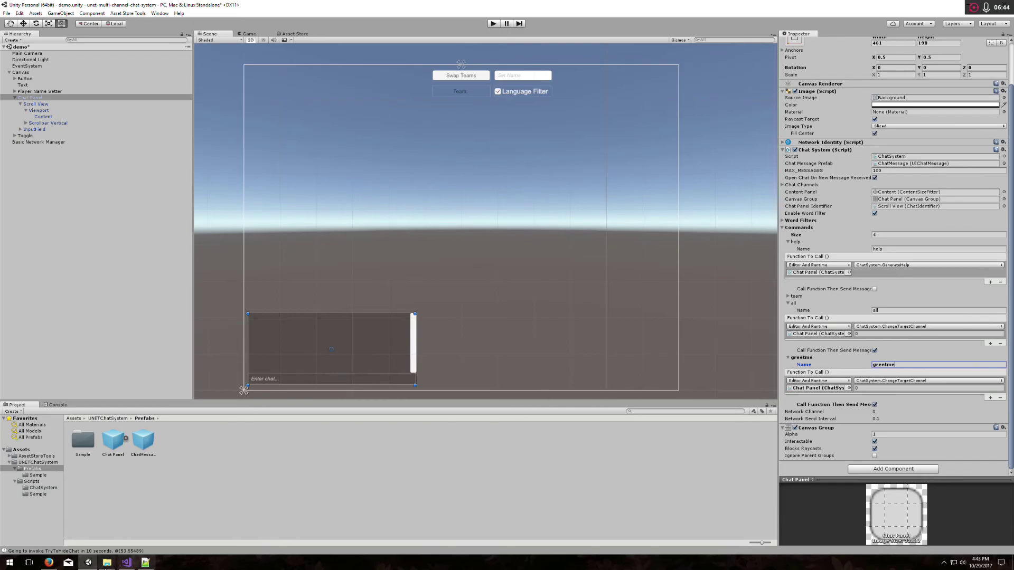
{"action": "left_click", "coordinate": [126, 562]}
Declare public void GreetMe() and assign a PlayerController from a List of FindObjectsOfType<PlayerController>()
{"action": "type", "text": "pub"}
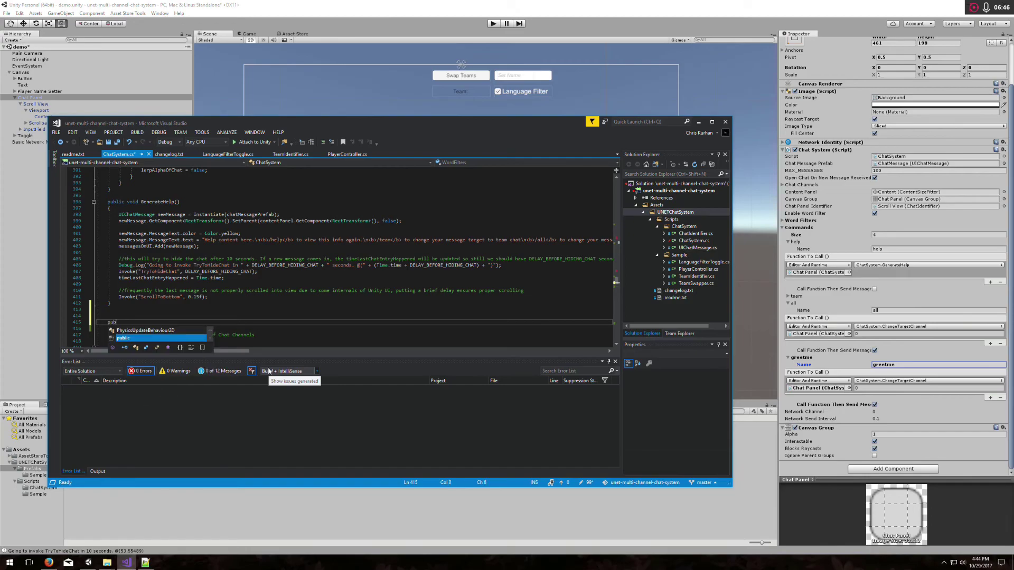
{"action": "type", "text": "lic void GreetMe()"}
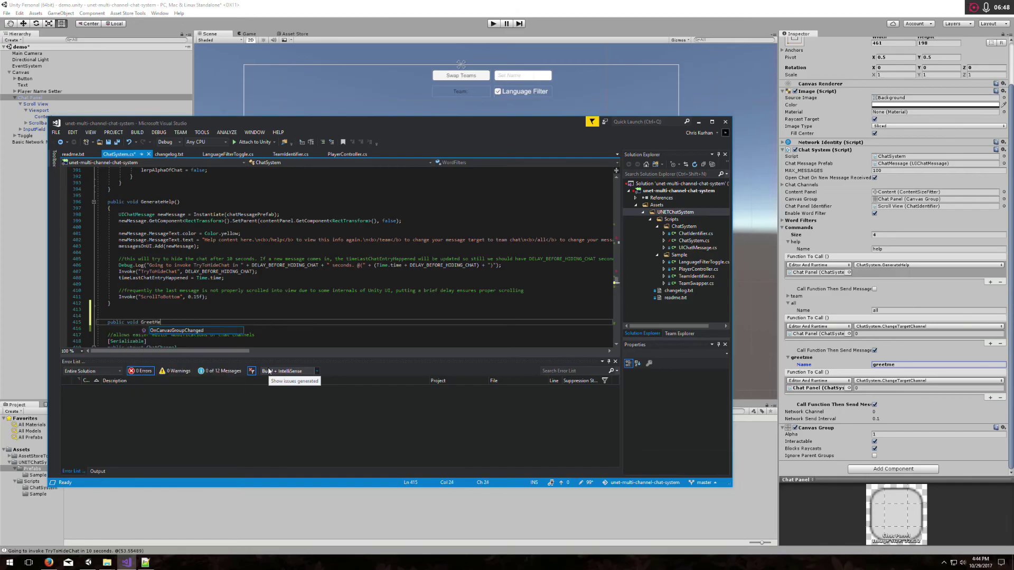
{"action": "key", "text": "Return"}
{"action": "type", "text": "{"}
{"action": "key", "text": "Return"}
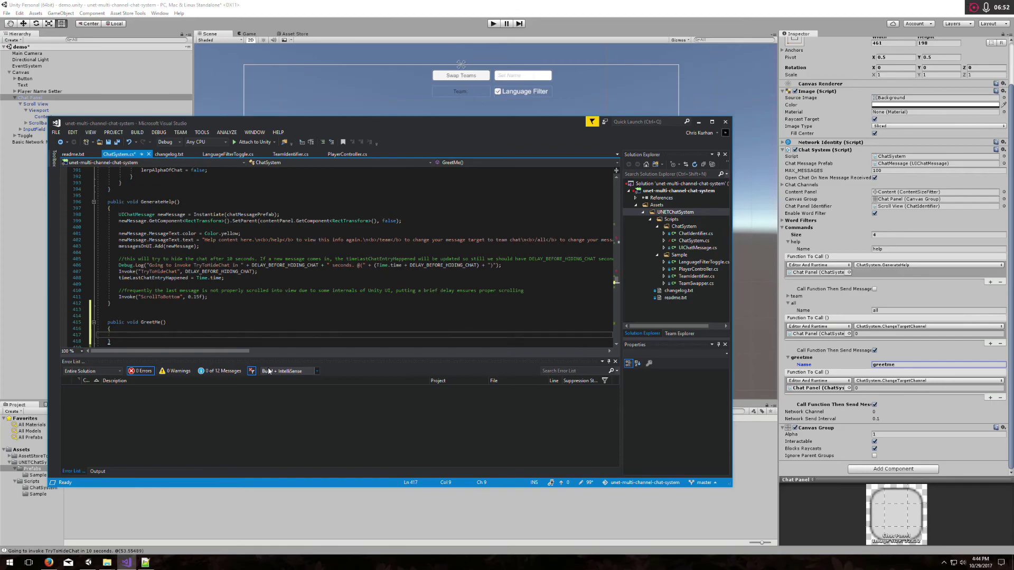
{"action": "type", "text": "PlayerController"}
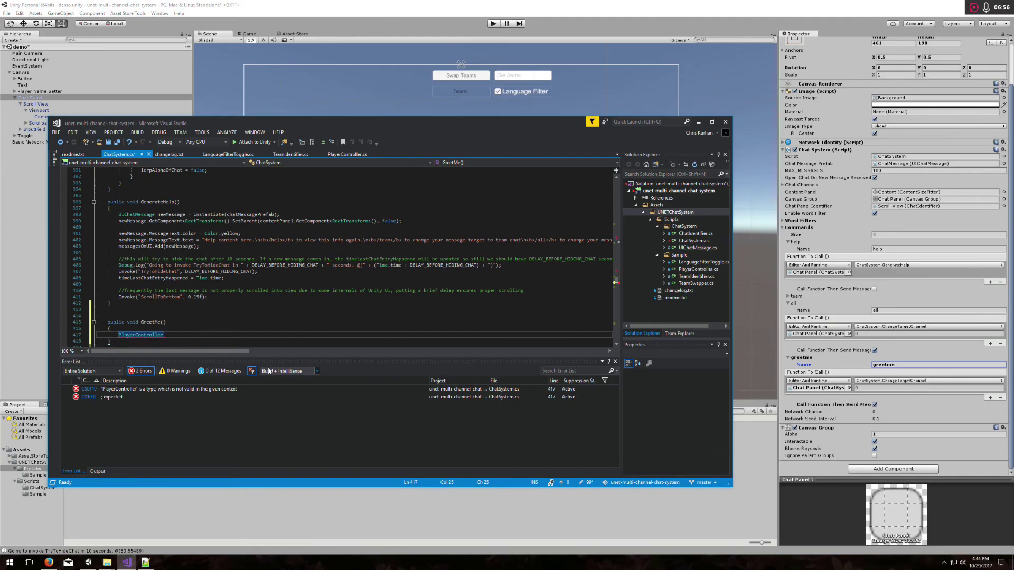
{"action": "type", "text": " pl"}
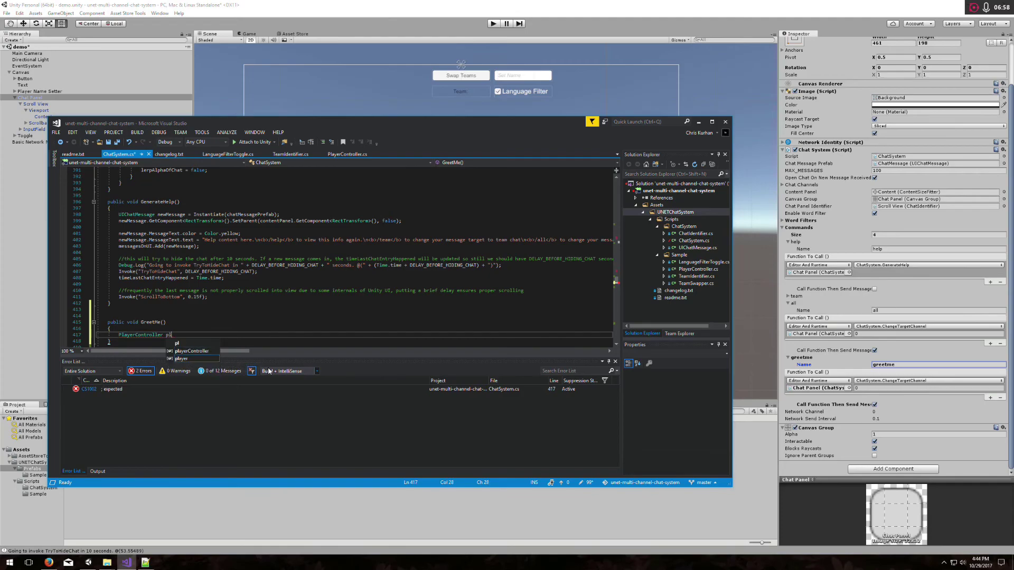
{"action": "type", "text": "ayer = new Lis"}
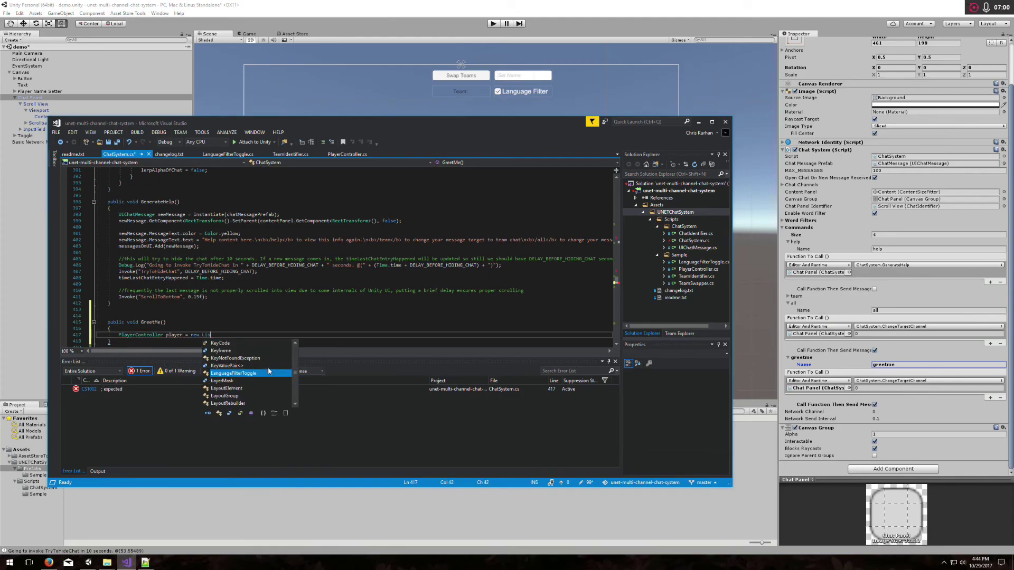
{"action": "type", "text": "t<Player"}
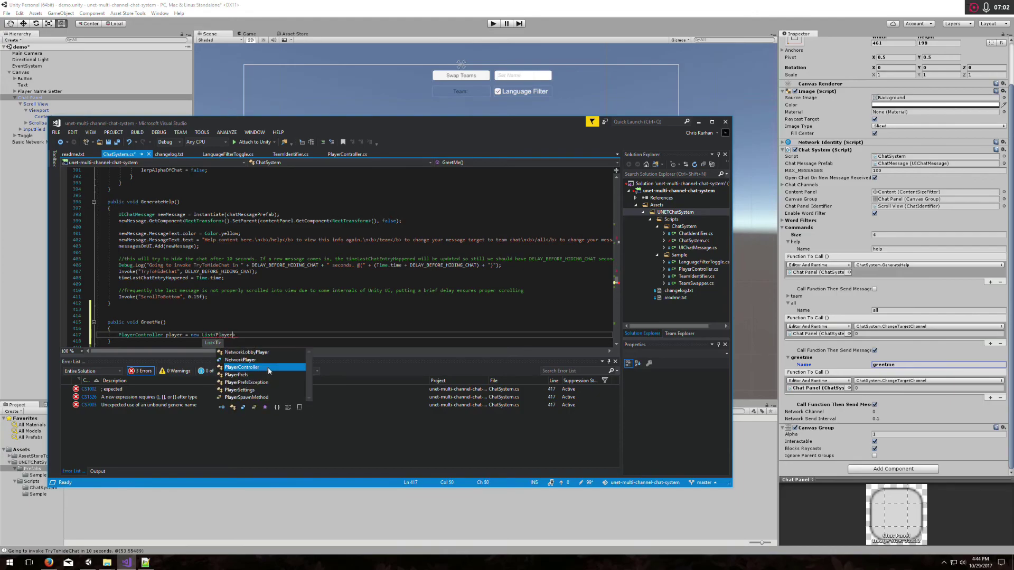
{"action": "type", "text": ">()"}
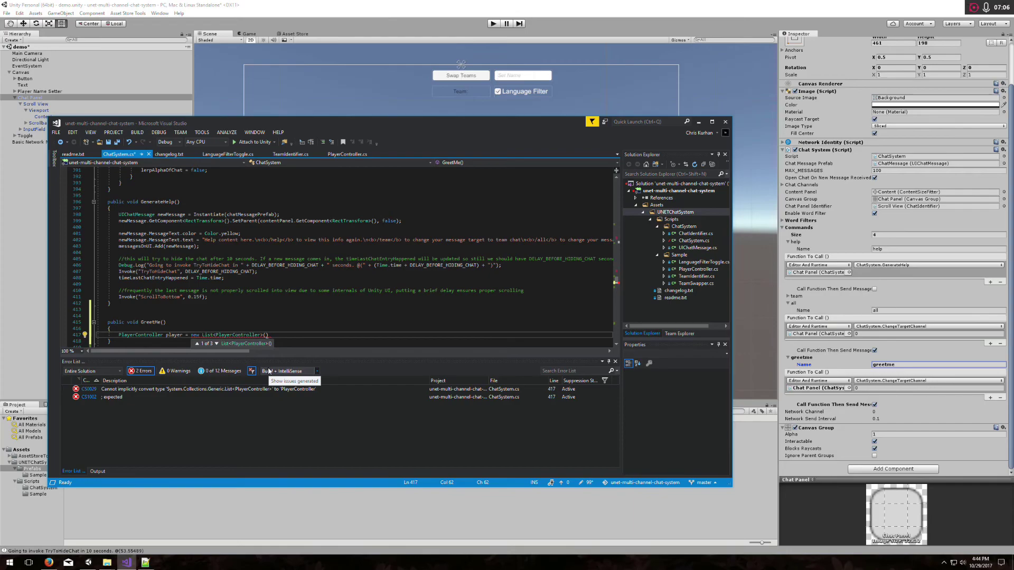
{"action": "type", "text": "GameObject."}
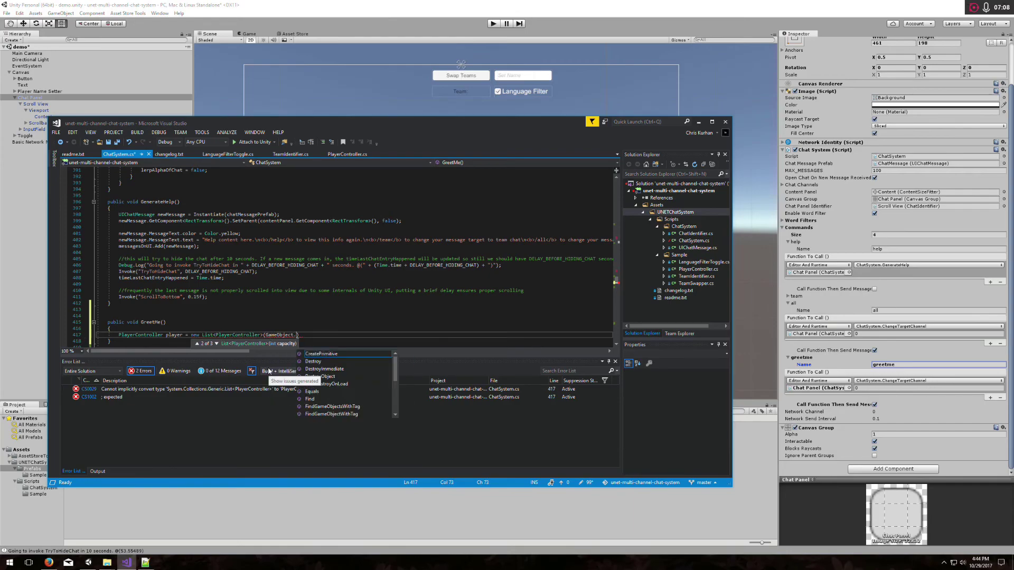
{"action": "type", "text": "FindObjectsofTyp"}
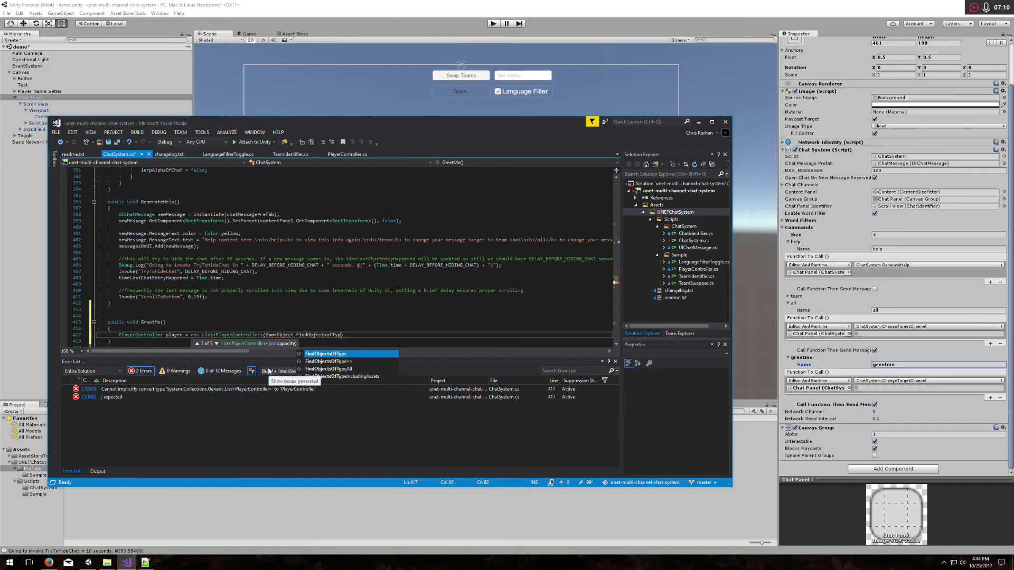
{"action": "type", "text": "e<PlayerController>()"}
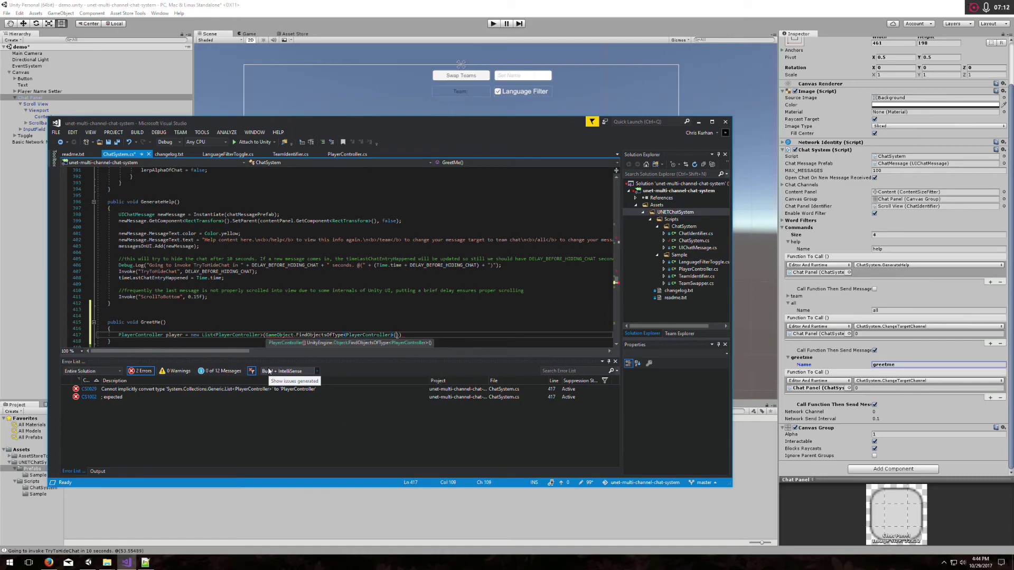
Append .Find((player) => player.isLocalPlayer) to the player lookup line
{"action": "key", "text": "ctrl+shift+Left"}
{"action": "key", "text": "ctrl+shift+Left"}
{"action": "key", "text": "ctrl+shift+Left"}
{"action": "key", "text": "ctrl+shift+Left"}
{"action": "key", "text": "ctrl+shift+Left"}
{"action": "key", "text": "ctrl+shift+Left"}
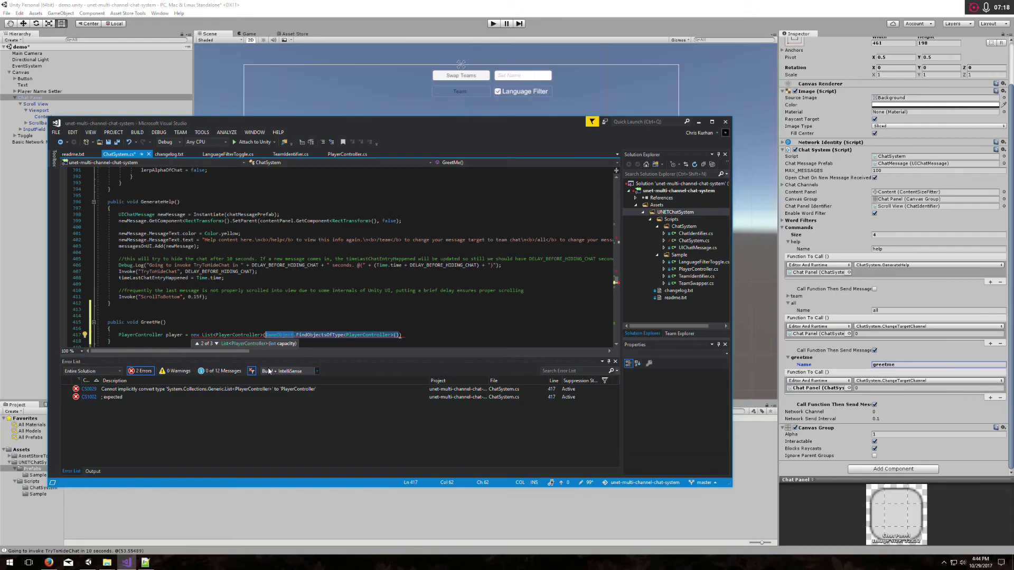
{"action": "key", "text": "End"}
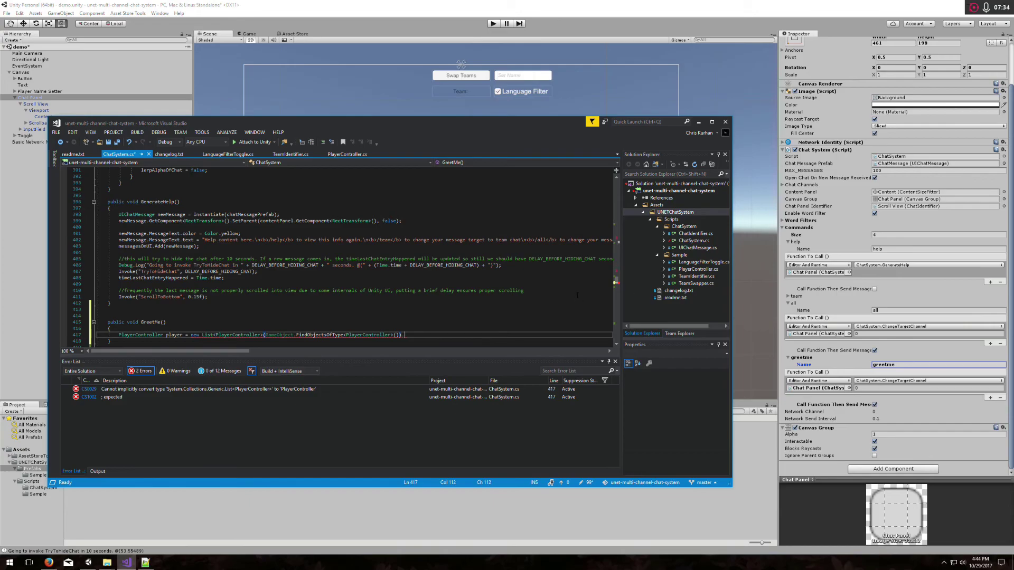
{"action": "type", "text": ".F"}
{"action": "type", "text": "ind((player)"}
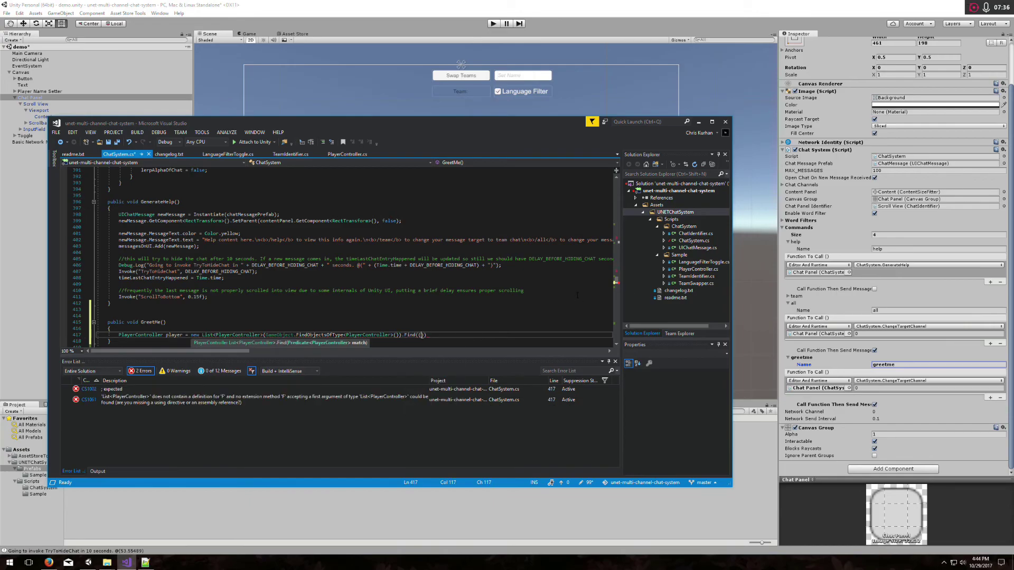
{"action": "type", "text": " => player.i"}
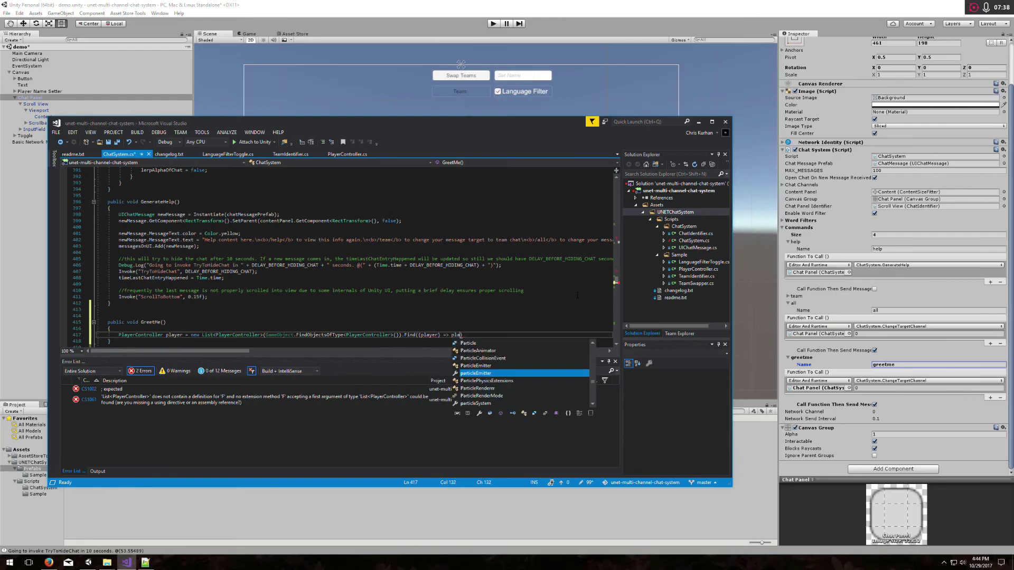
{"action": "type", "text": "sLocalPlayer)"}
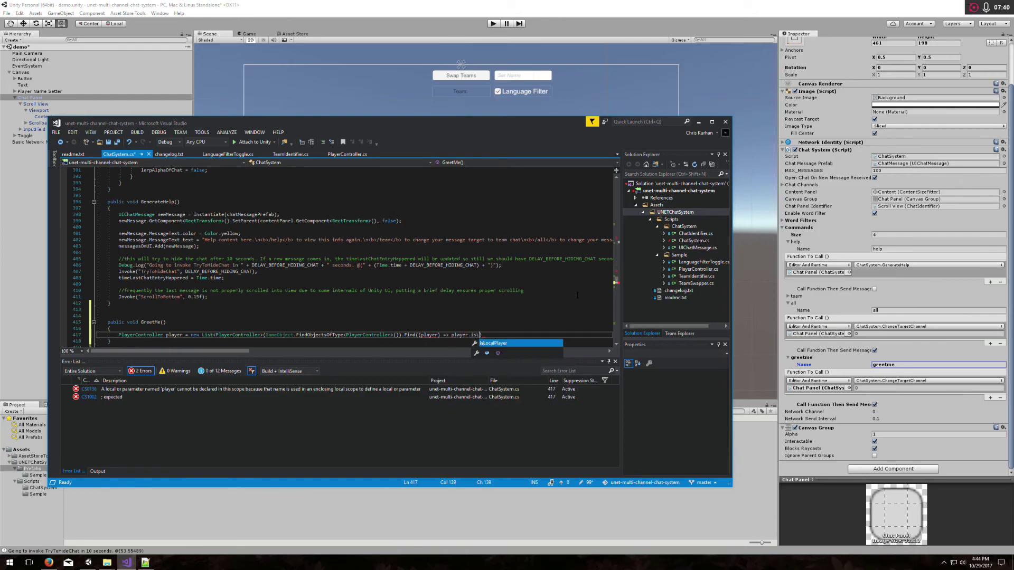
{"action": "type", "text": ";"}
{"action": "key", "text": "Return"}
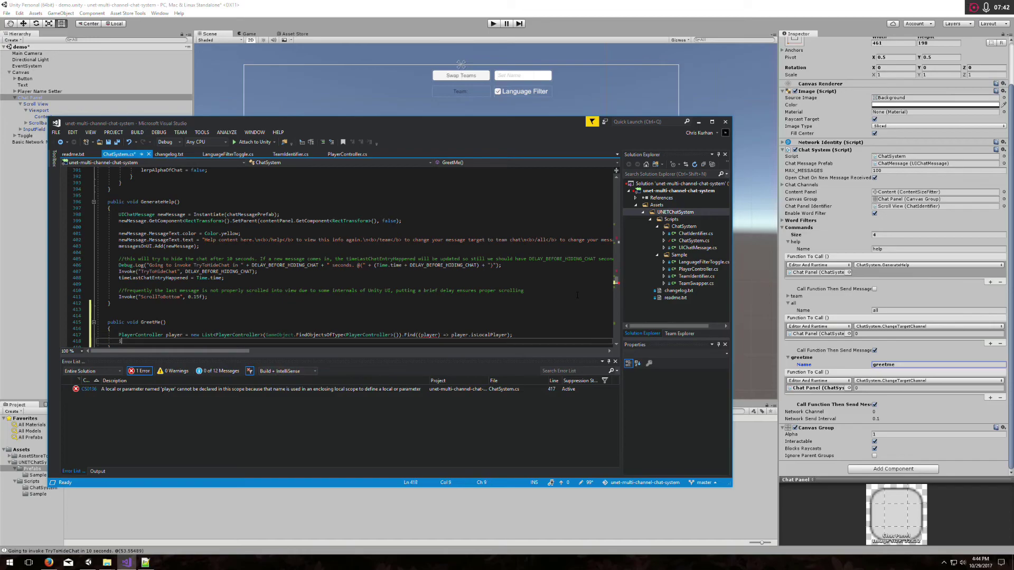
Add an if (player != null) block inside GreetMe
{"action": "type", "text": "if (play"}
{"action": "type", "text": "er != n"}
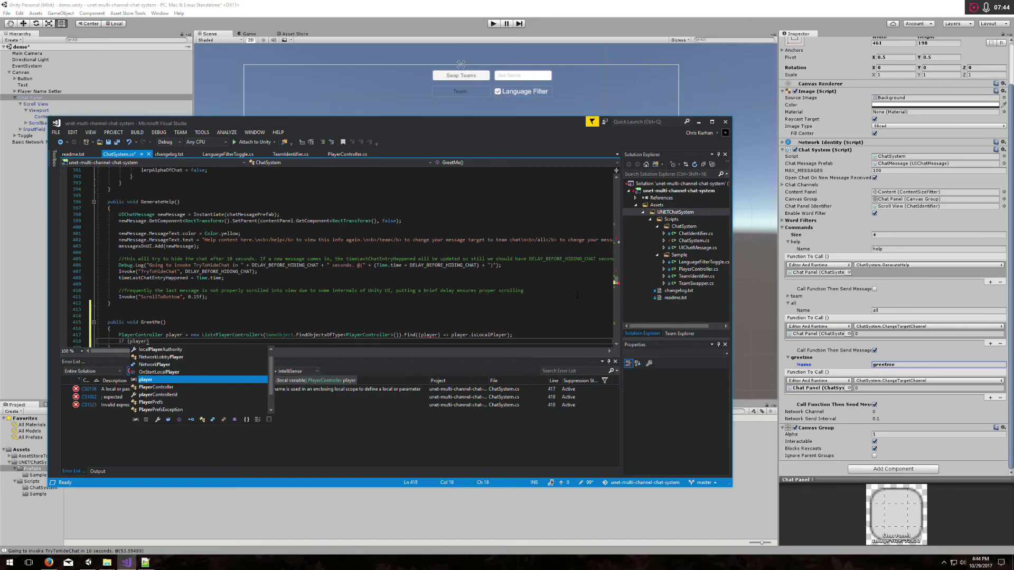
{"action": "type", "text": "ull)"}
{"action": "key", "text": "Return"}
{"action": "type", "text": "{"}
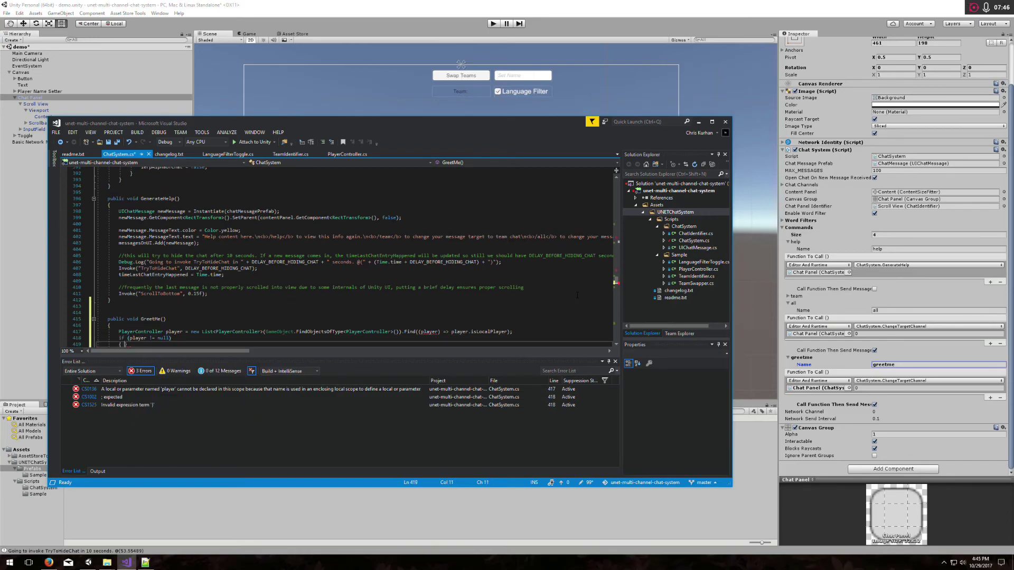
{"action": "key", "text": "Return"}
{"action": "type", "text": "pl"}
{"action": "key", "text": "BackSpace"}
{"action": "key", "text": "BackSpace"}
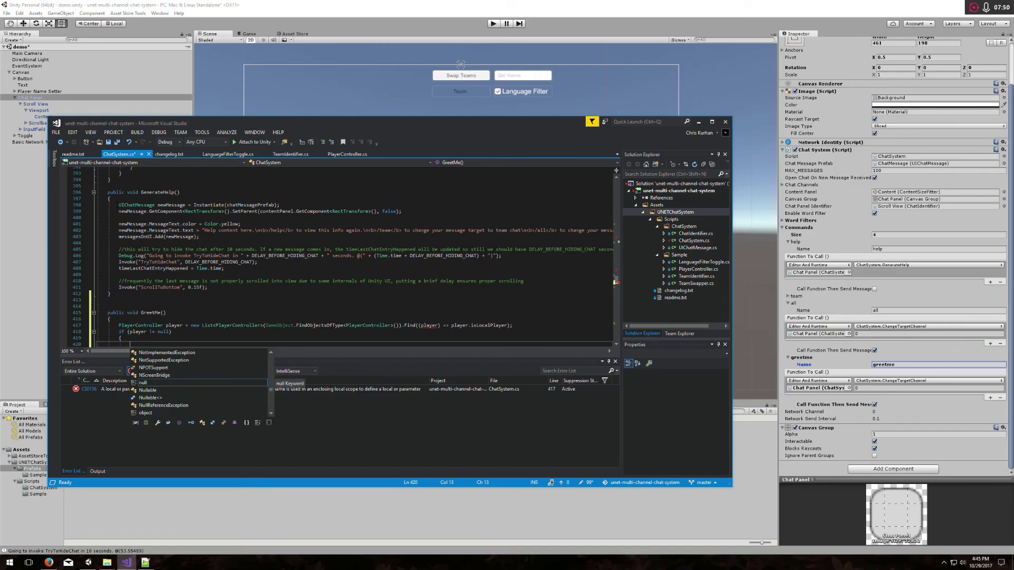
{"action": "left_click_drag", "start_coordinate": [117, 205], "coordinate": [193, 230]}
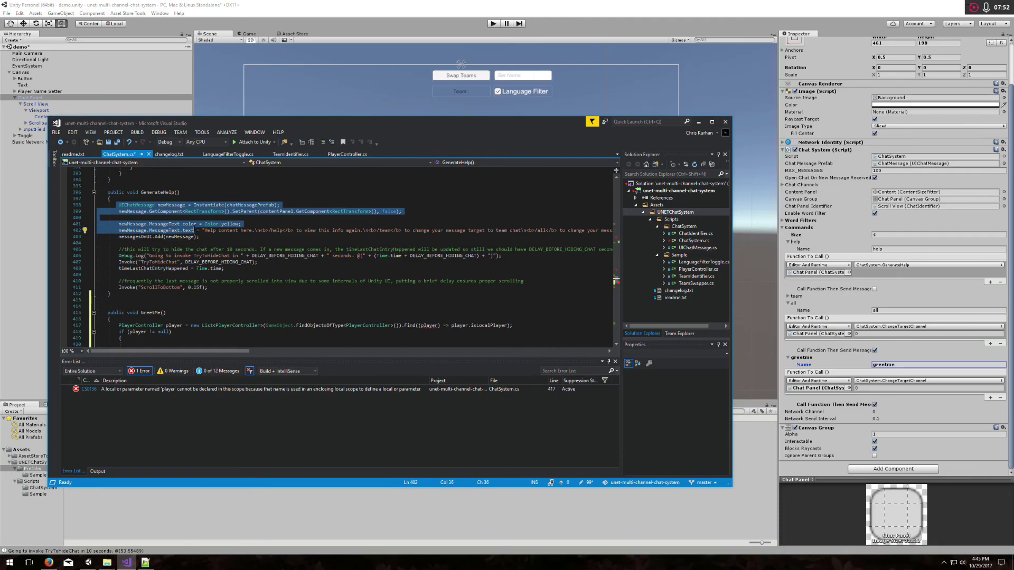
Paste GenerateHelp's message-creation lines into the if block
{"action": "key", "text": "ctrl+c"}
{"action": "left_click", "coordinate": [134, 340]}
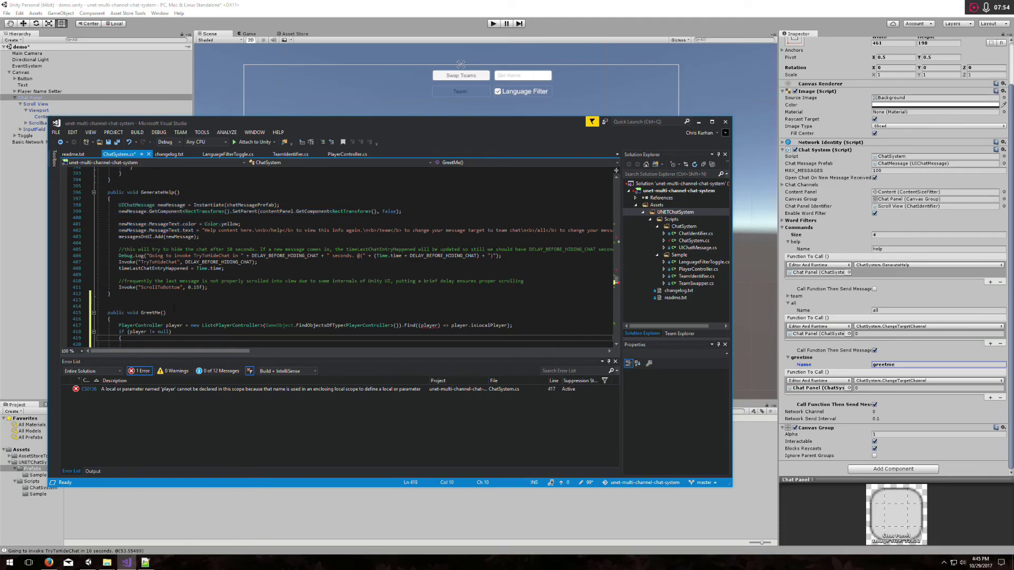
{"action": "key", "text": "ctrl+v"}
{"action": "left_click_drag", "start_coordinate": [129, 307], "coordinate": [300, 305]}
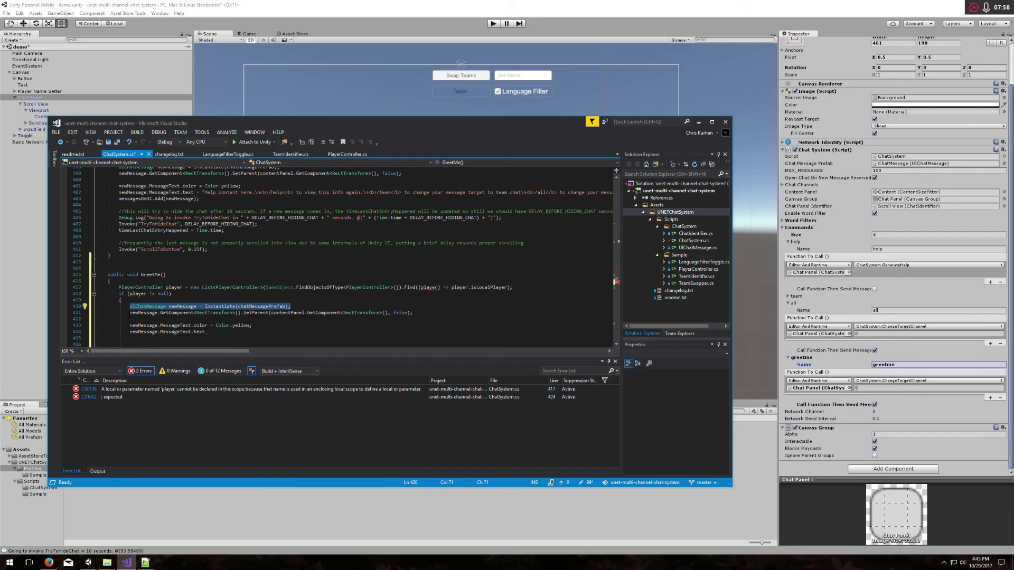
{"action": "left_click_drag", "start_coordinate": [130, 313], "coordinate": [440, 310]}
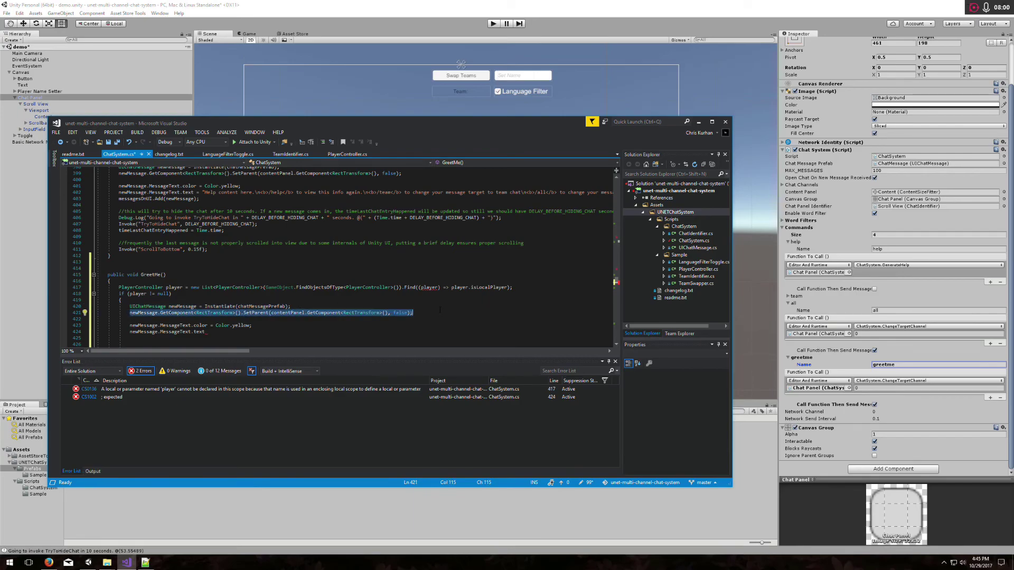
{"action": "left_click_drag", "start_coordinate": [93, 123], "coordinate": [88, 132]}
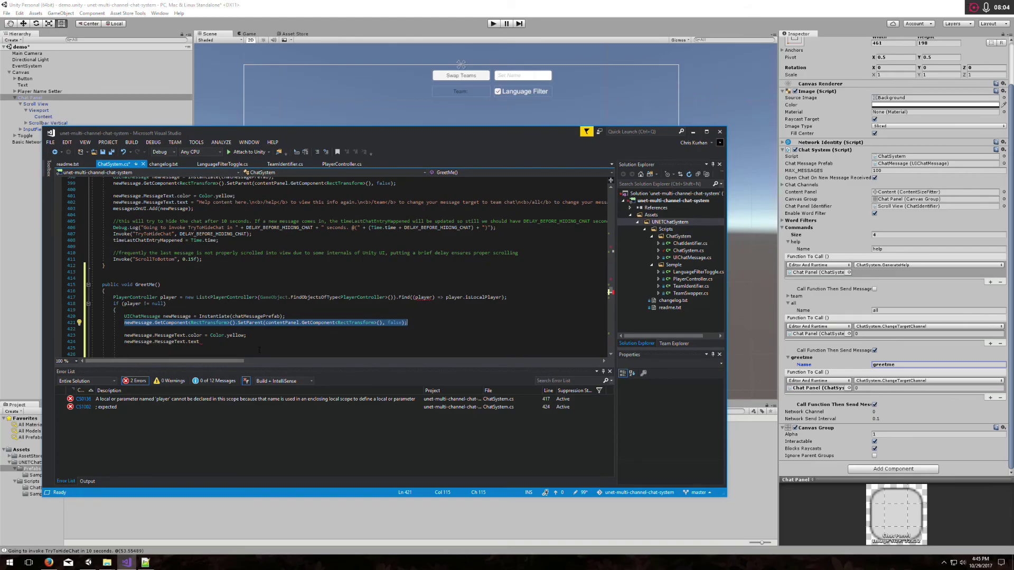
{"action": "scroll", "coordinate": [231, 306], "scroll_direction": "down", "scroll_amount": 1}
Make the message cyan with text "Hello " + player.name + "!" and add it to the chat list
{"action": "double_click", "coordinate": [235, 316]}
{"action": "type", "text": "cyan"}
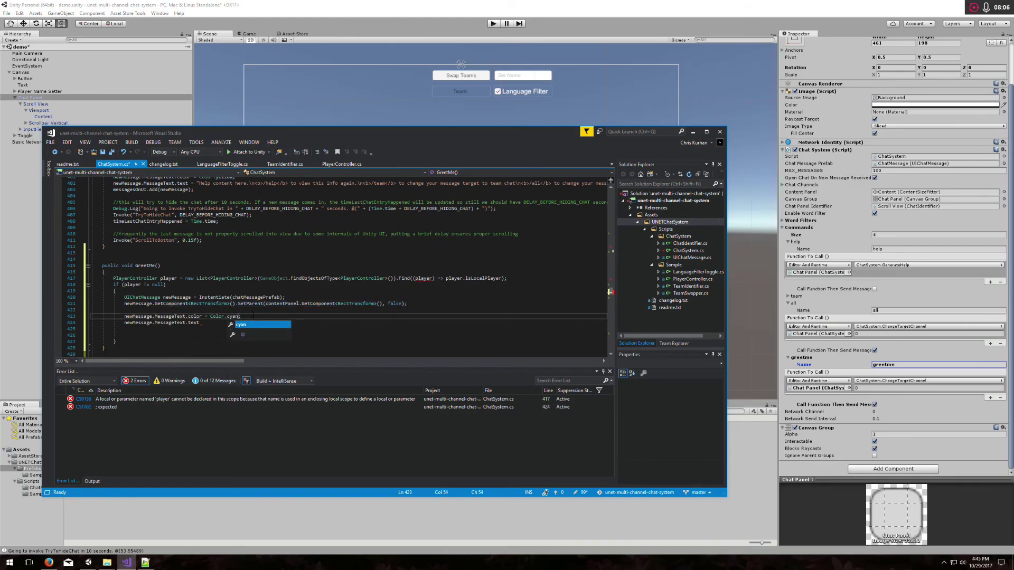
{"action": "key", "text": "Down"}
{"action": "type", "text": "= "}
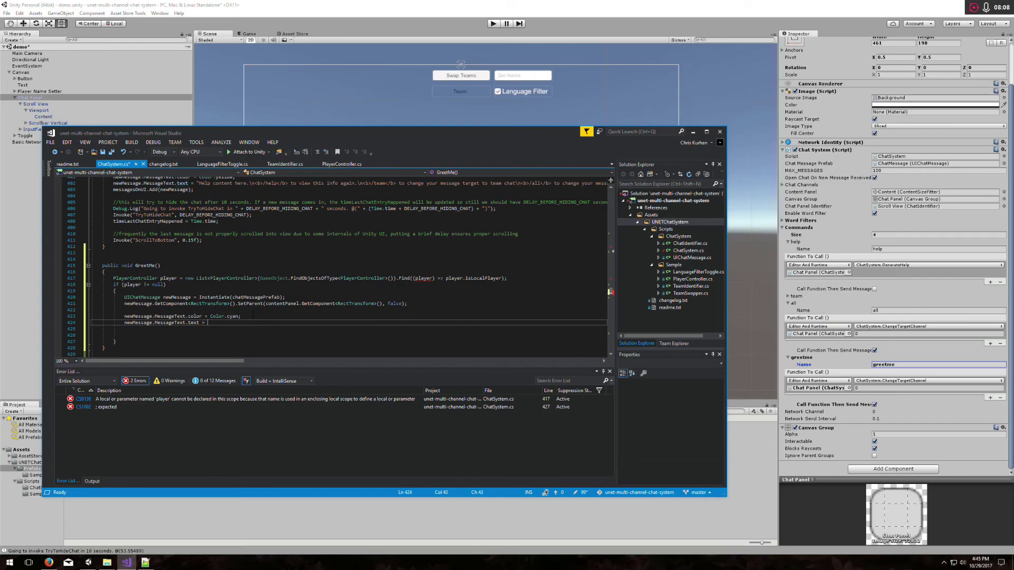
{"action": "type", "text": "\"Hello \" + player.name"}
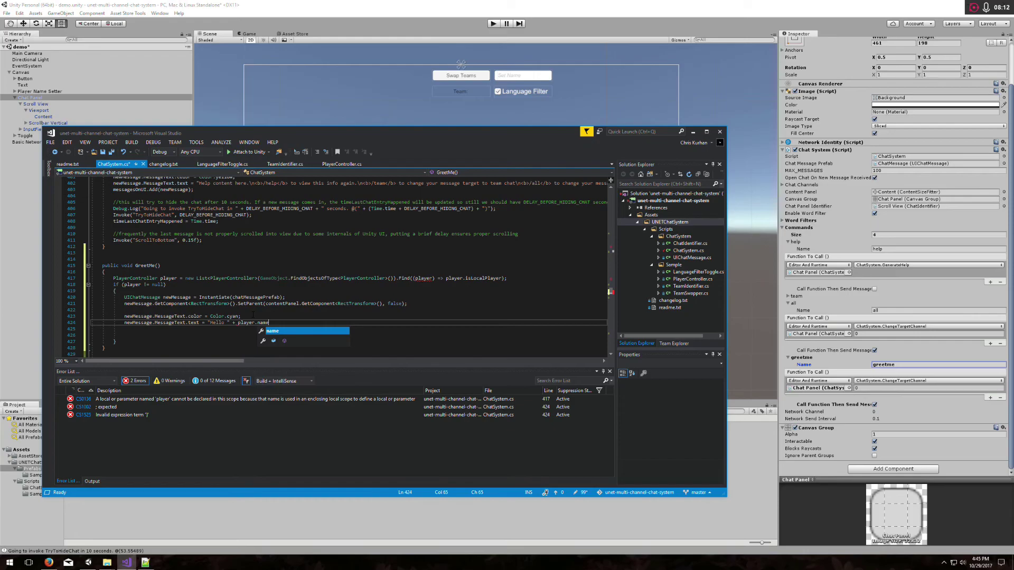
{"action": "type", "text": " + \"!\""}
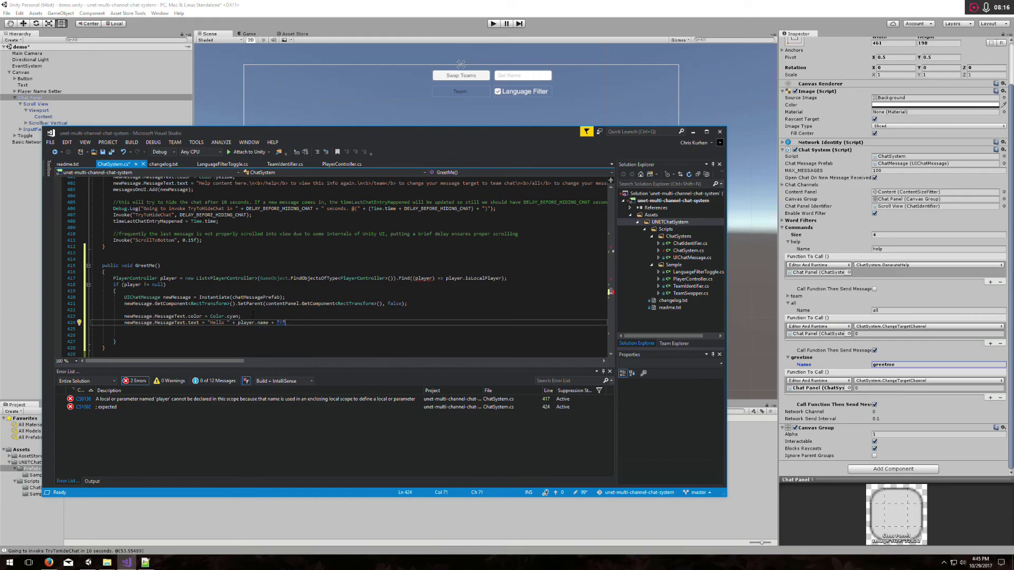
{"action": "type", "text": ";"}
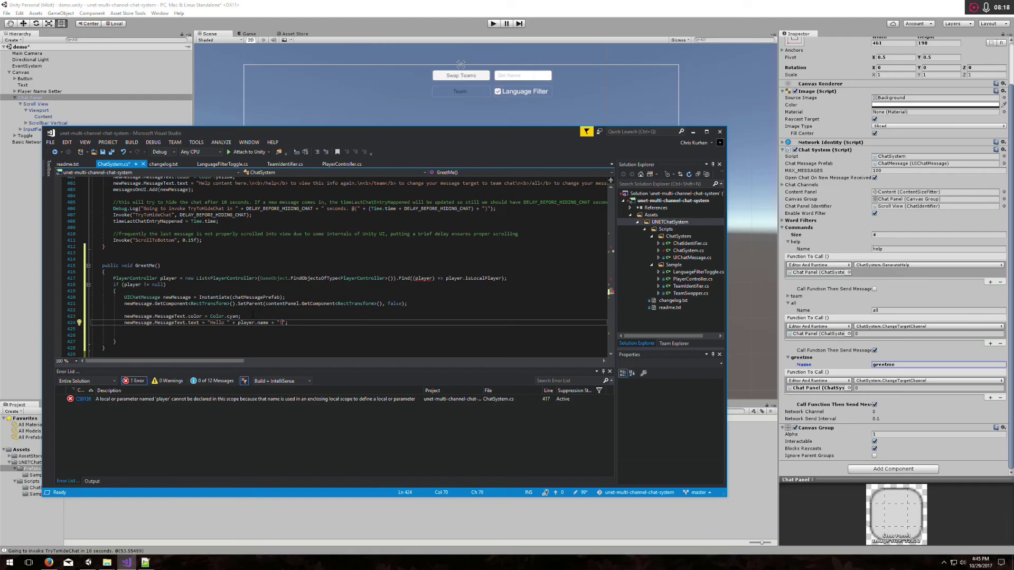
{"action": "key", "text": "Down"}
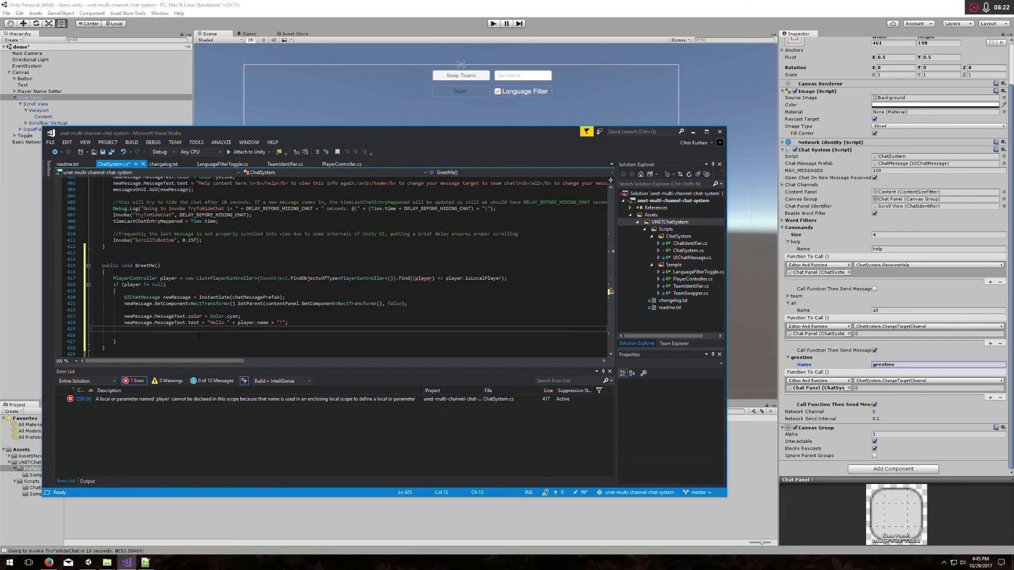
{"action": "key", "text": "ctrl+v"}
Copy the hide-chat, timestamp and scroll-to-bottom lines from GenerateHelp into GreetMe
{"action": "left_click_drag", "start_coordinate": [113, 215], "coordinate": [260, 221]}
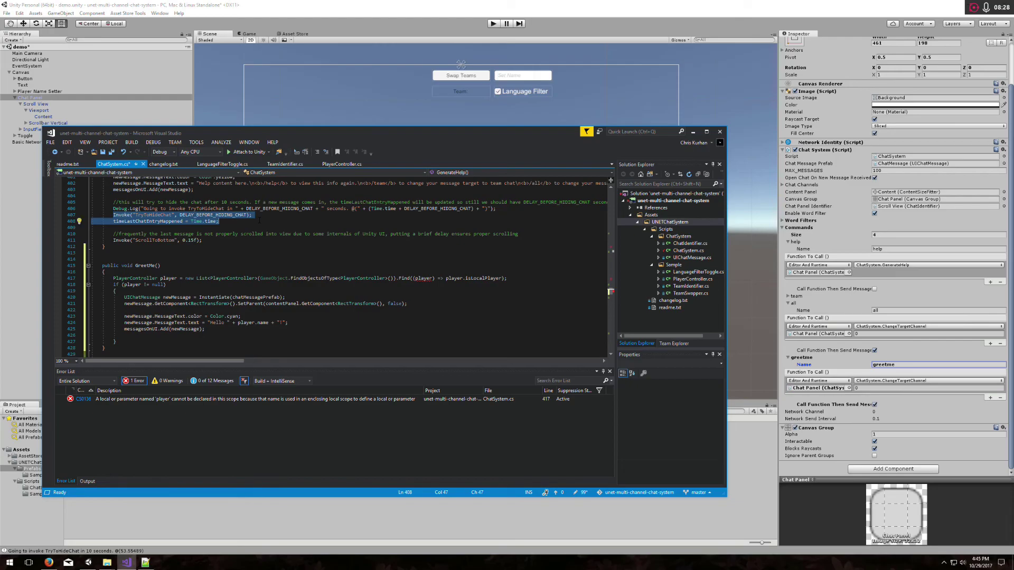
{"action": "left_click", "coordinate": [227, 238], "text": "shift"}
{"action": "key", "text": "ctrl+c"}
{"action": "left_click", "coordinate": [239, 335]}
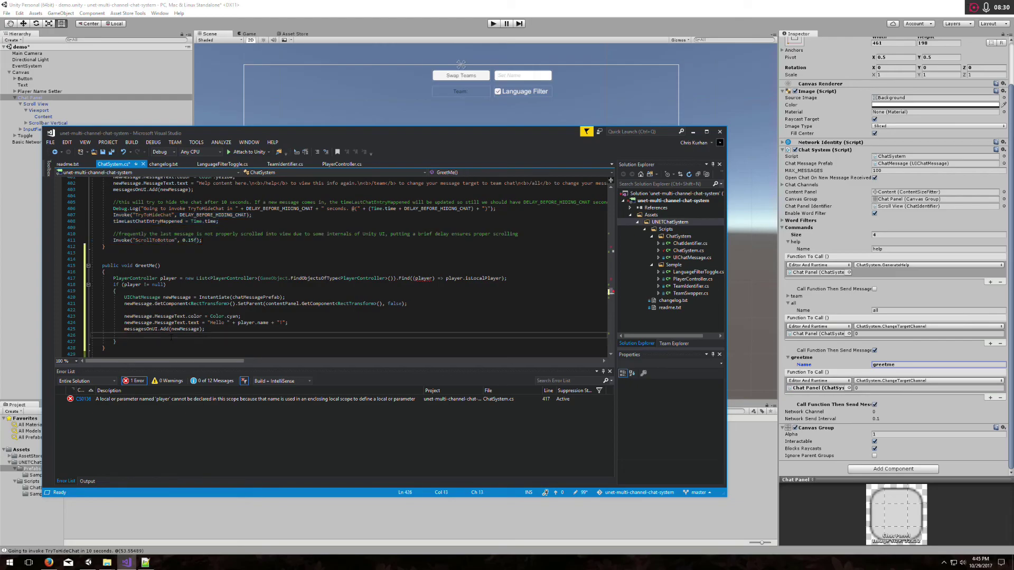
{"action": "key", "text": "ctrl+v"}
{"action": "left_click", "coordinate": [240, 322]}
{"action": "key", "text": "Return"}
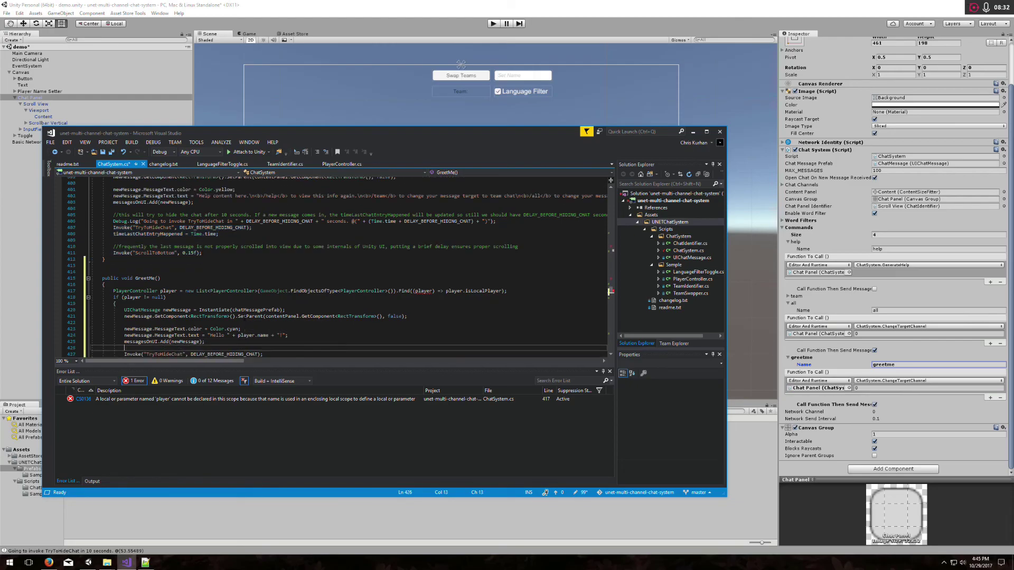
{"action": "scroll", "coordinate": [239, 323], "scroll_direction": "down", "scroll_amount": 2}
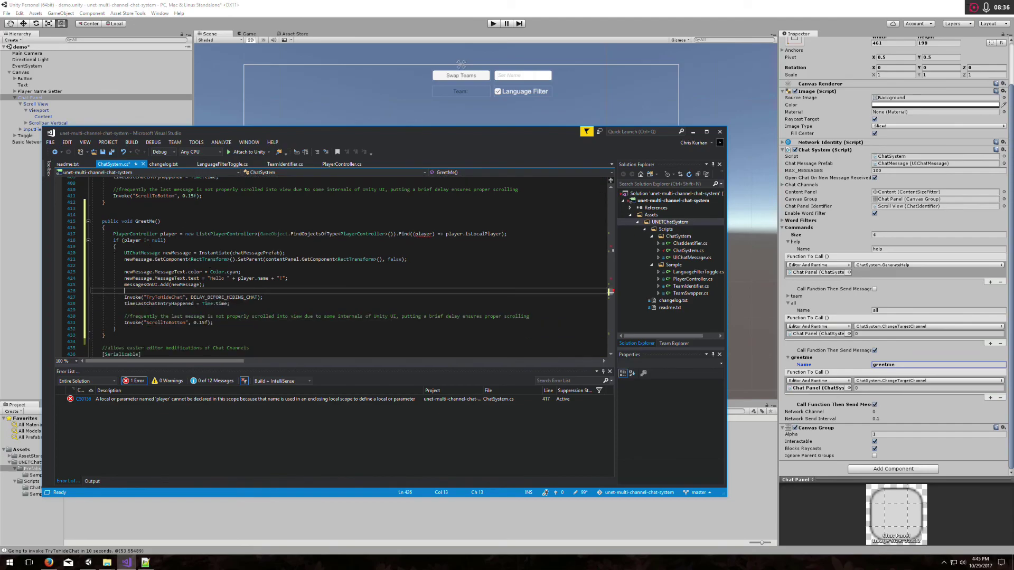
Review the greeting and pasted lines, then save ChatSystem.cs
{"action": "left_click_drag", "start_coordinate": [288, 278], "coordinate": [122, 278]}
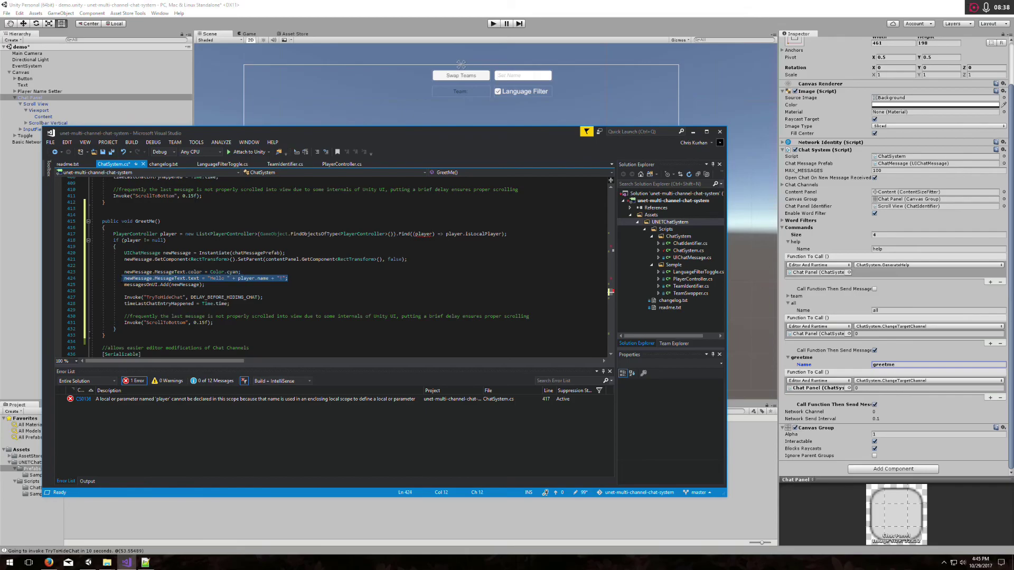
{"action": "left_click", "coordinate": [198, 284]}
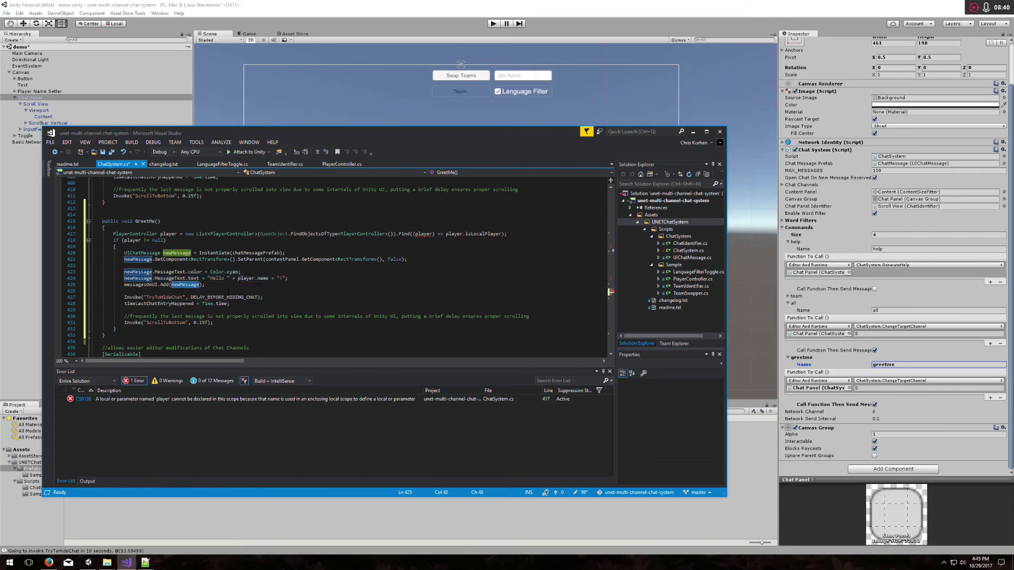
{"action": "left_click_drag", "start_coordinate": [132, 297], "coordinate": [283, 322]}
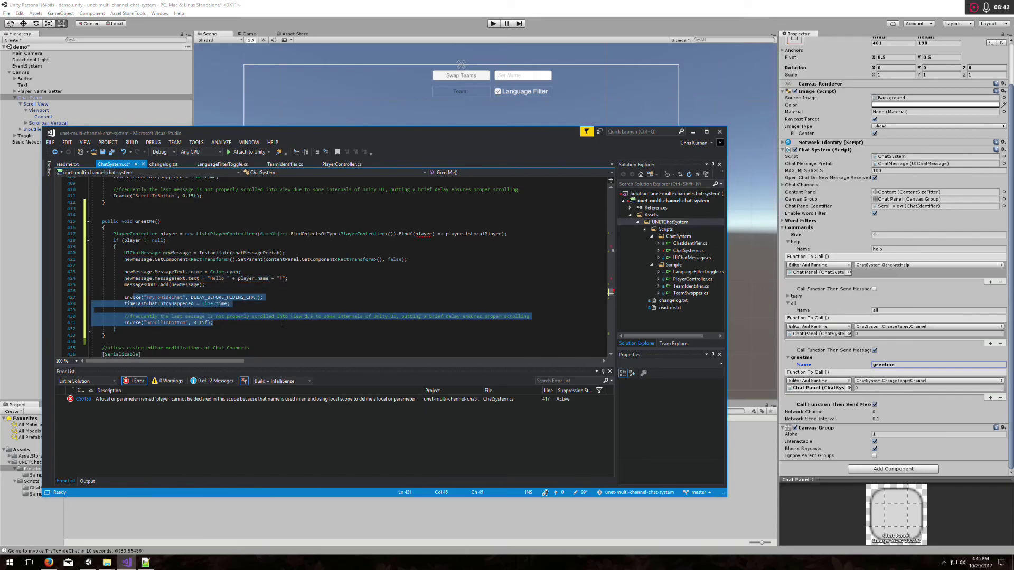
{"action": "left_click", "coordinate": [282, 324]}
{"action": "key", "text": "ctrl+s"}
{"action": "left_click", "coordinate": [270, 3]}
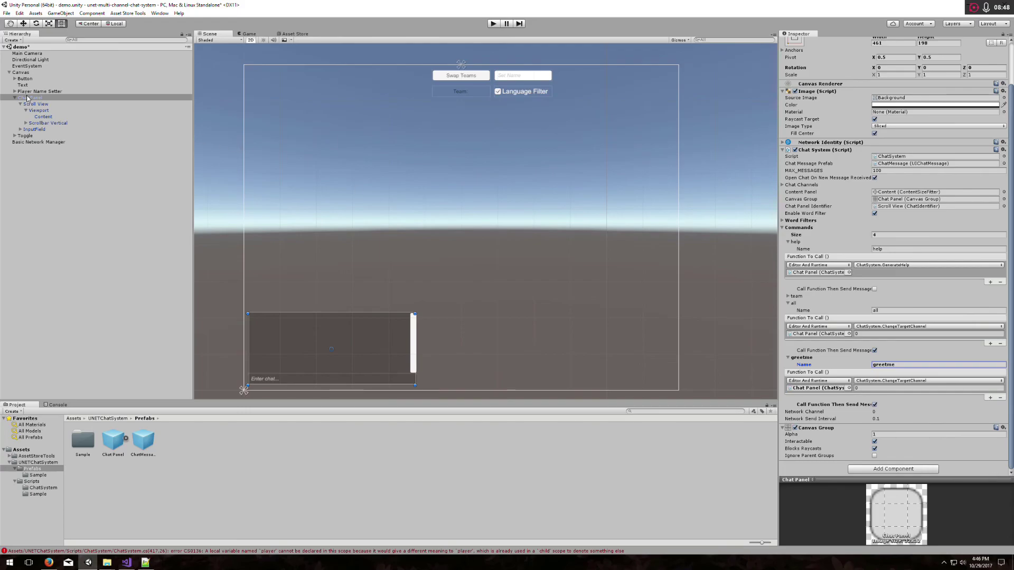
Assign Chat Panel as greetme's target and check its ChatSystem functions, finding no GreetMe
{"action": "left_click", "coordinate": [28, 98]}
{"action": "left_click_drag", "start_coordinate": [824, 391], "coordinate": [816, 388]}
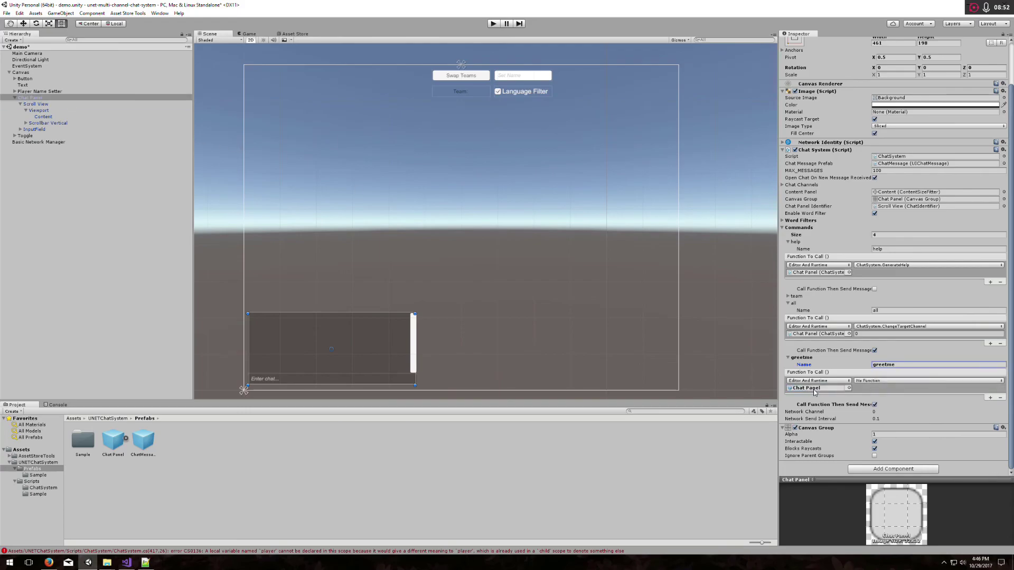
{"action": "left_click", "coordinate": [871, 381]}
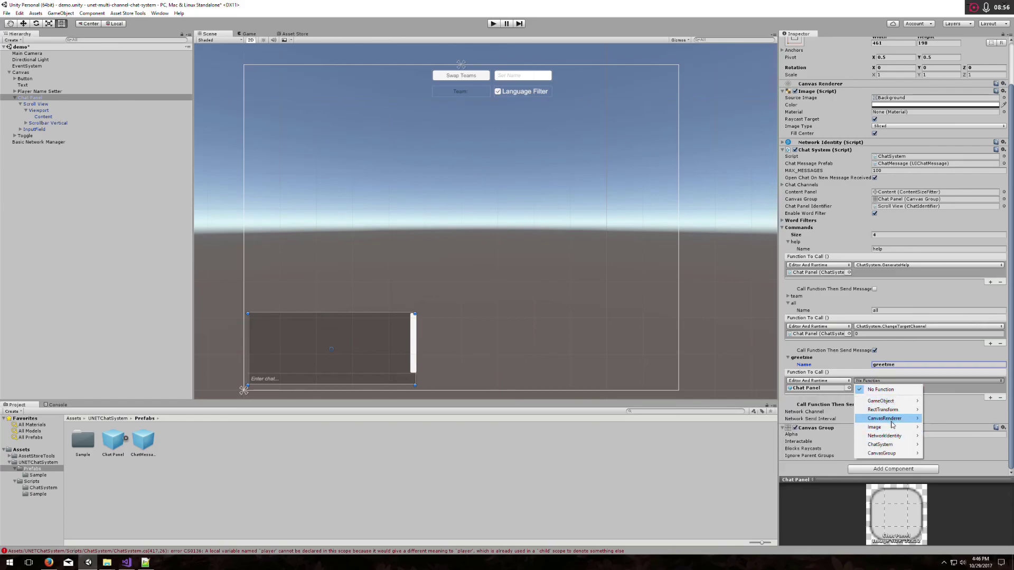
{"action": "mouse_move", "coordinate": [898, 448]}
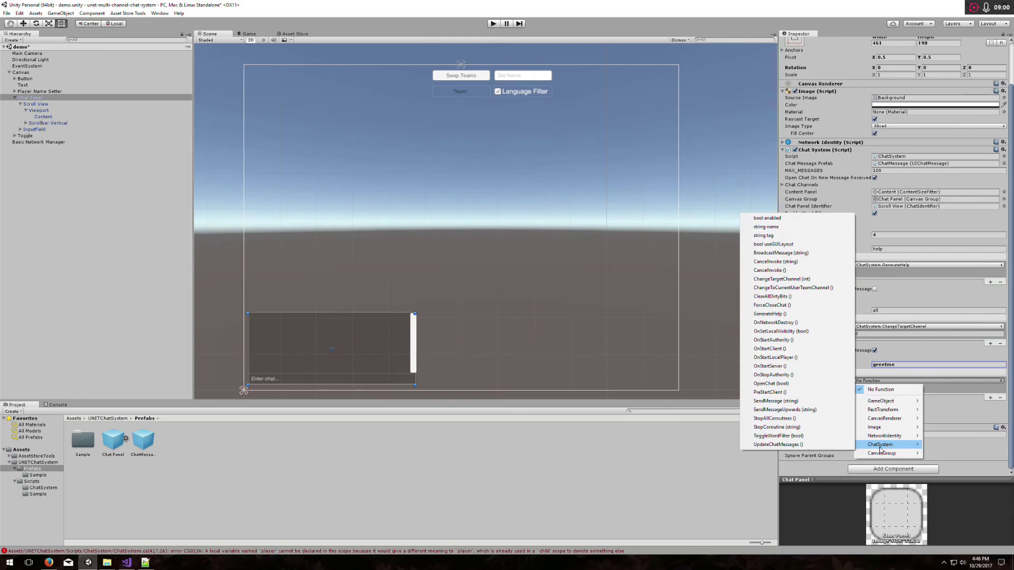
{"action": "mouse_move", "coordinate": [864, 446]}
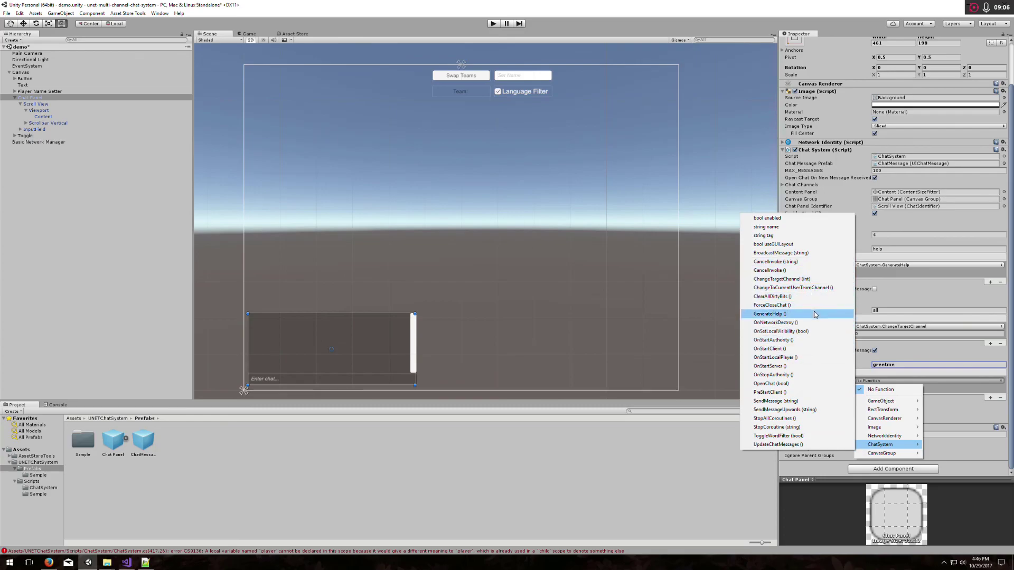
{"action": "left_click", "coordinate": [585, 448]}
{"action": "key", "text": "alt+Tab"}
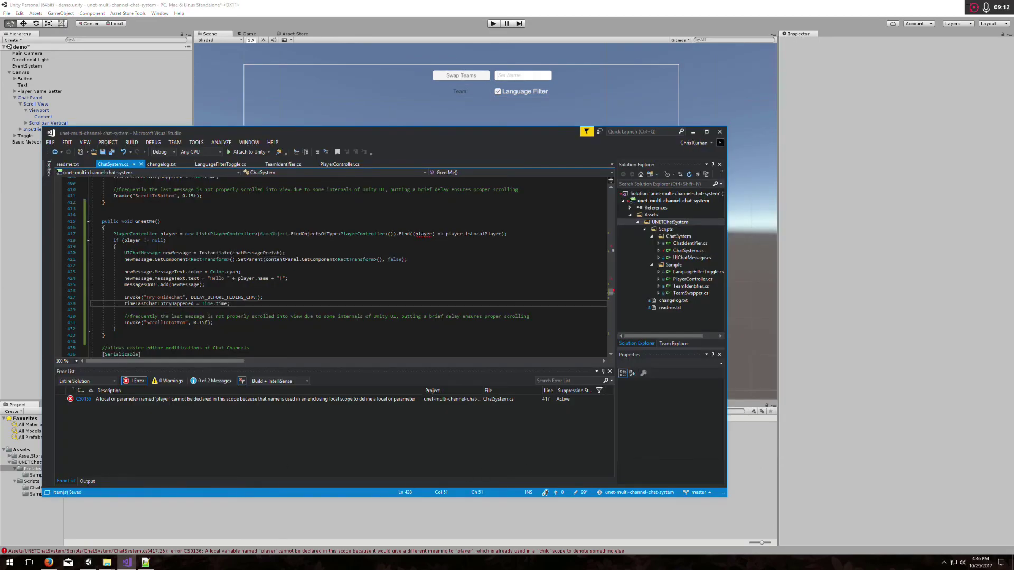
Rename GreetMe's local variable player to playerController on lines 417, 418 and 424, and save
{"action": "left_click", "coordinate": [423, 234]}
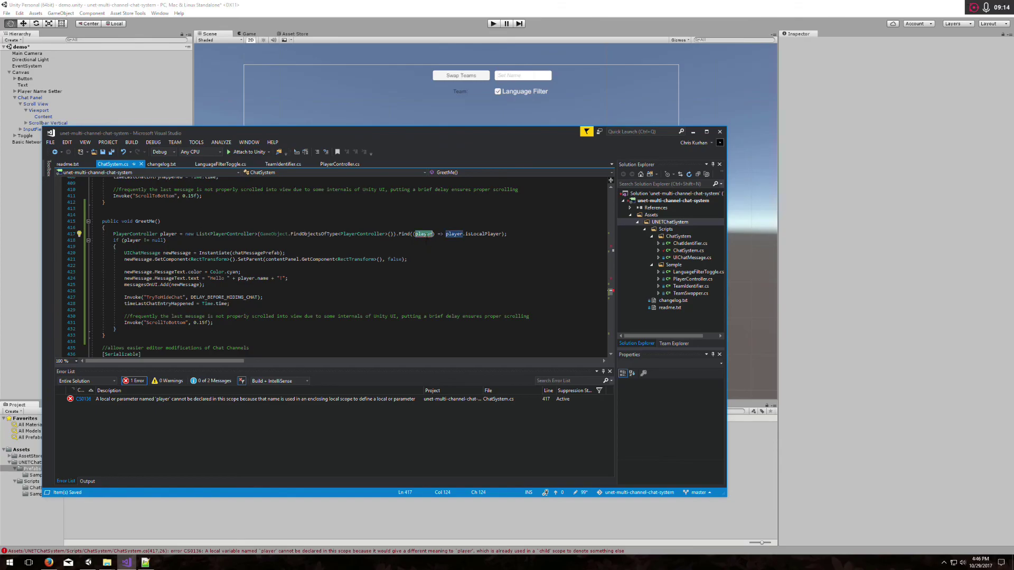
{"action": "mouse_move", "coordinate": [427, 235]}
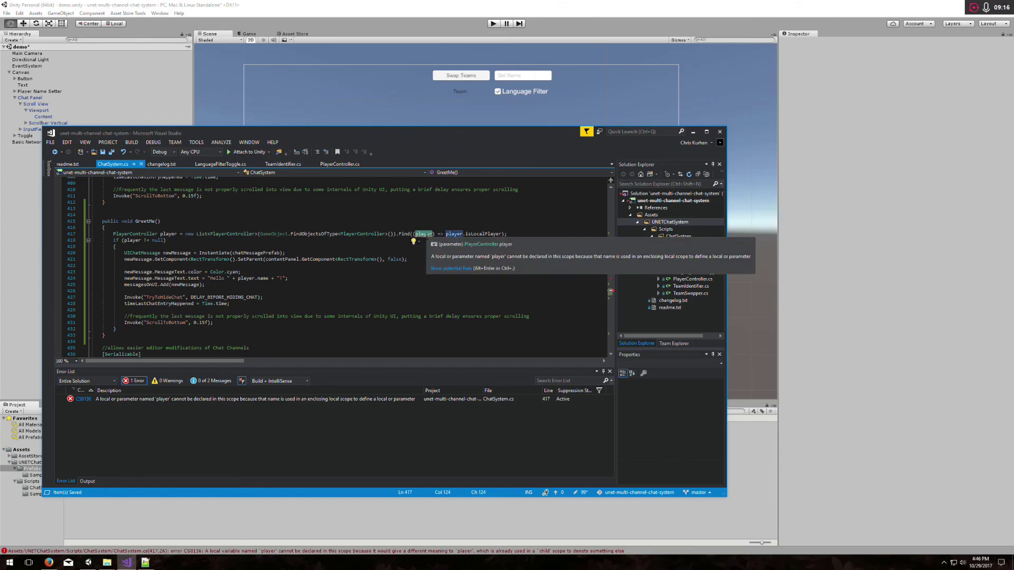
{"action": "left_click", "coordinate": [178, 234]}
{"action": "type", "text": "C"}
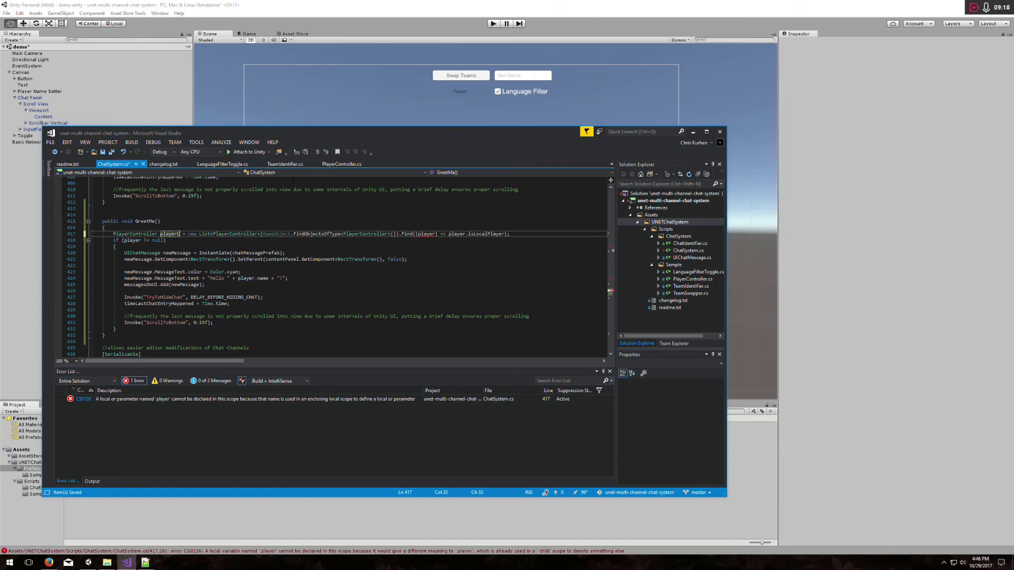
{"action": "type", "text": "ontroller"}
{"action": "key", "text": "ctrl+shift+Left"}
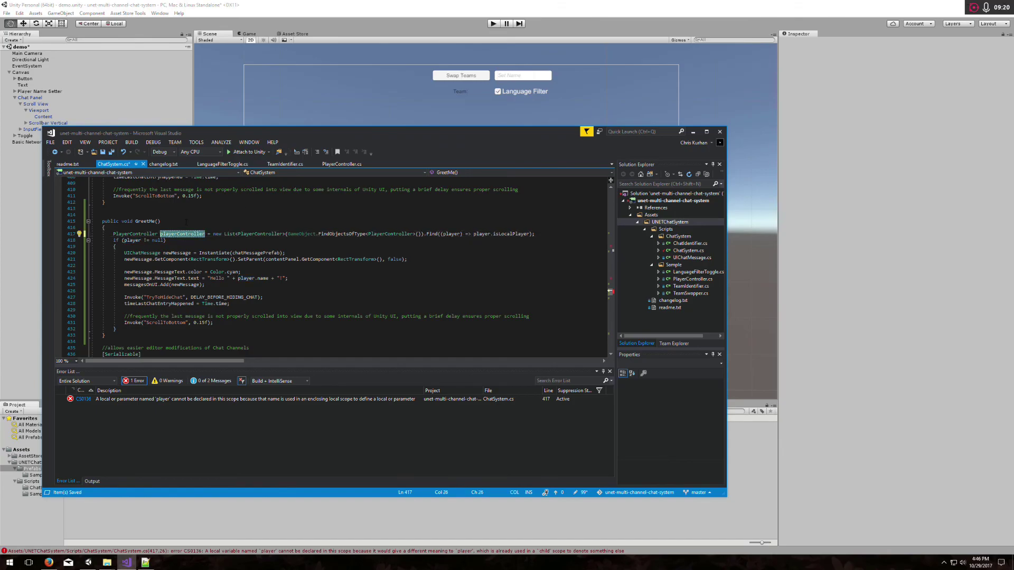
{"action": "key", "text": "ctrl+c"}
{"action": "double_click", "coordinate": [131, 240]}
{"action": "key", "text": "ctrl+v"}
{"action": "double_click", "coordinate": [246, 278]}
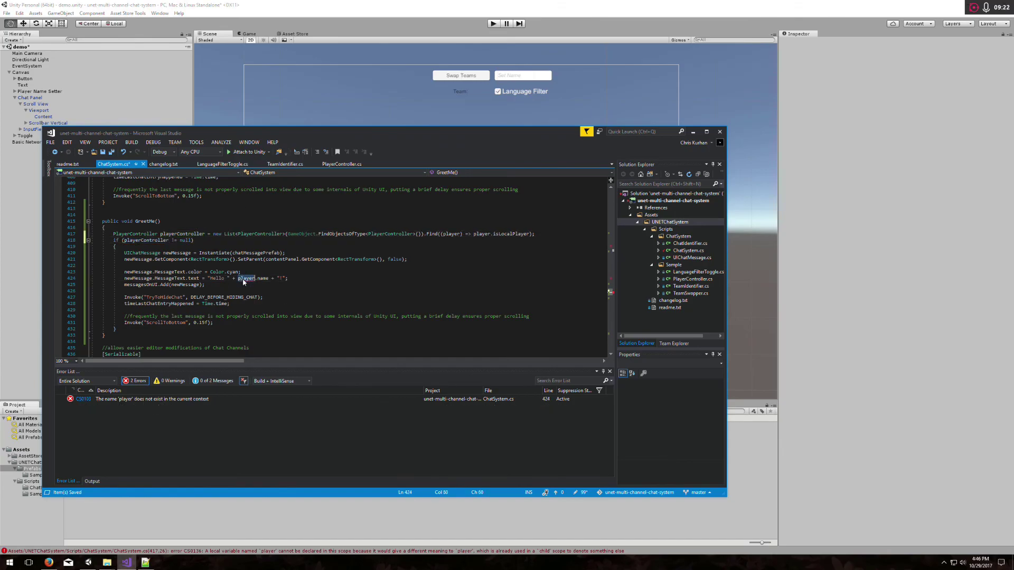
{"action": "key", "text": "ctrl+v"}
{"action": "key", "text": "ctrl+s"}
{"action": "key", "text": "alt+Tab"}
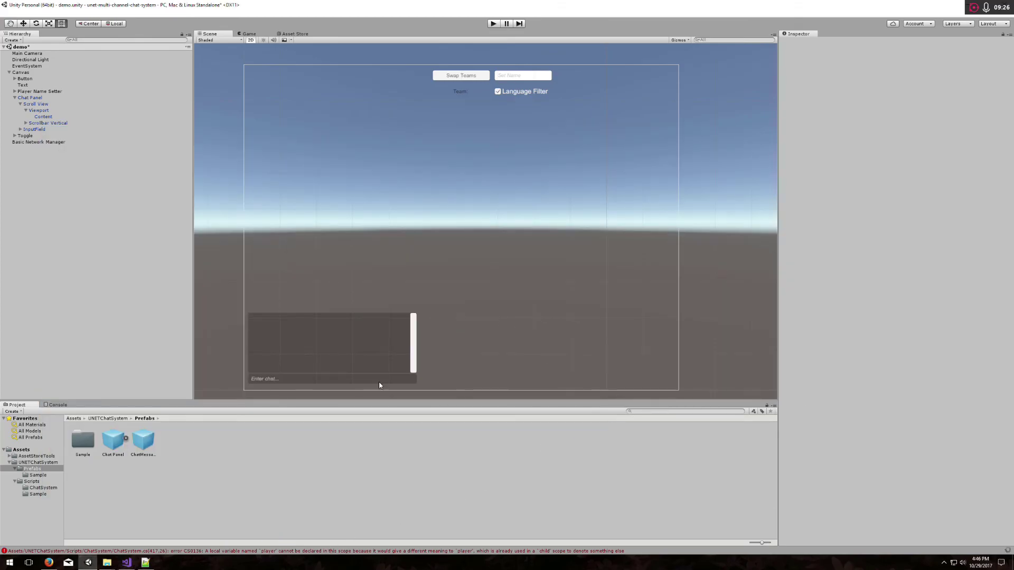
Set the greetme command's function to ChatSystem.GreetMe ()
{"action": "left_click", "coordinate": [327, 552]}
{"action": "left_click", "coordinate": [36, 99]}
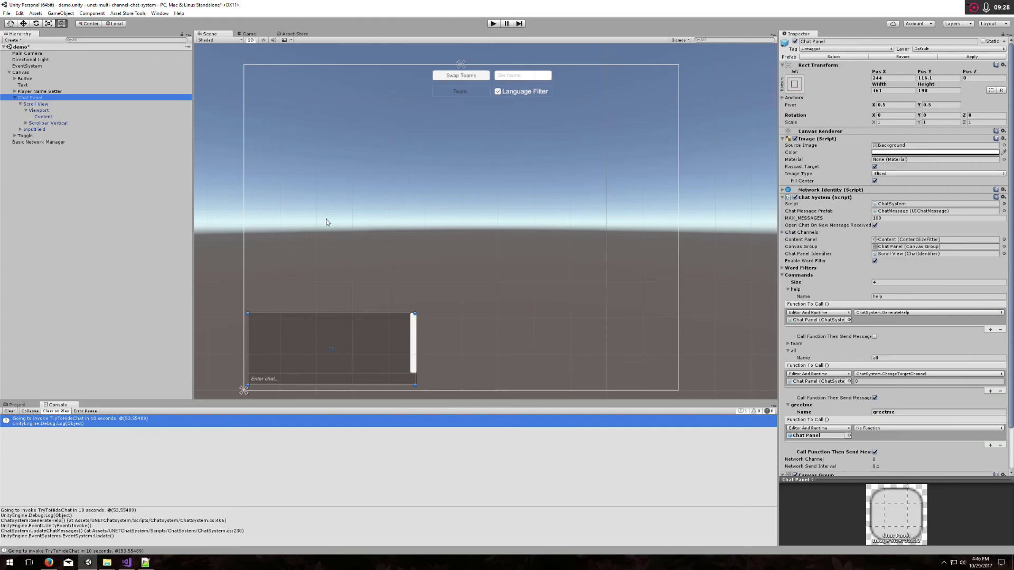
{"action": "left_click", "coordinate": [872, 429]}
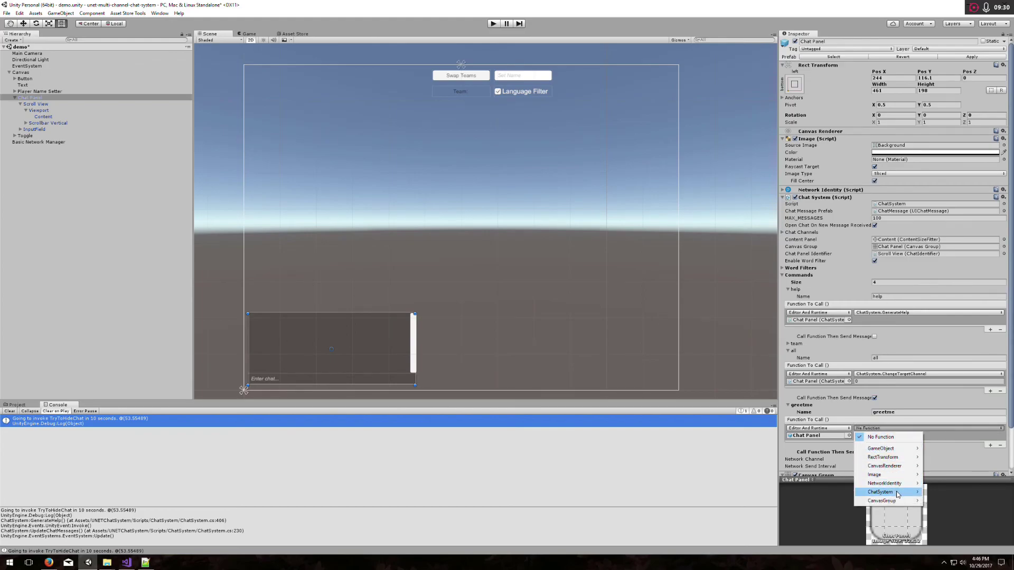
{"action": "mouse_move", "coordinate": [897, 492]}
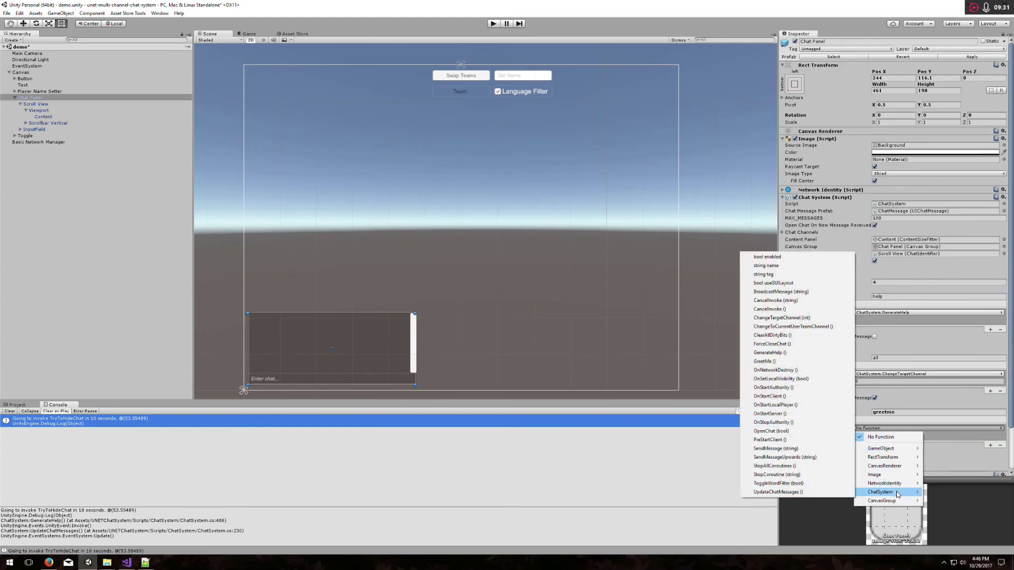
{"action": "left_click", "coordinate": [806, 360]}
Widen the Inspector, expand the team command and save the scene
{"action": "scroll", "coordinate": [934, 376], "scroll_direction": "down", "scroll_amount": 2}
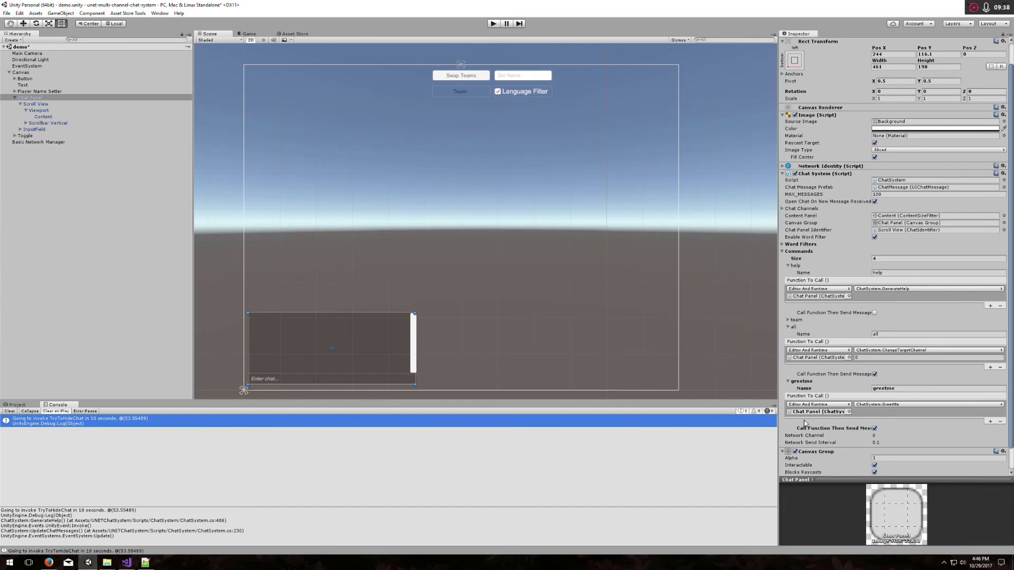
{"action": "left_click_drag", "start_coordinate": [778, 429], "coordinate": [754, 428]}
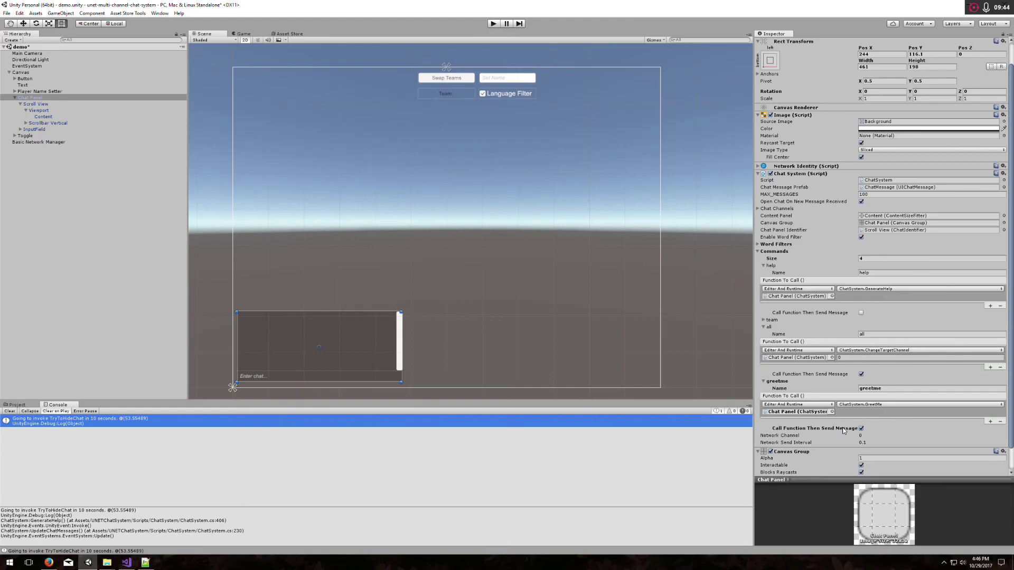
{"action": "left_click", "coordinate": [763, 320]}
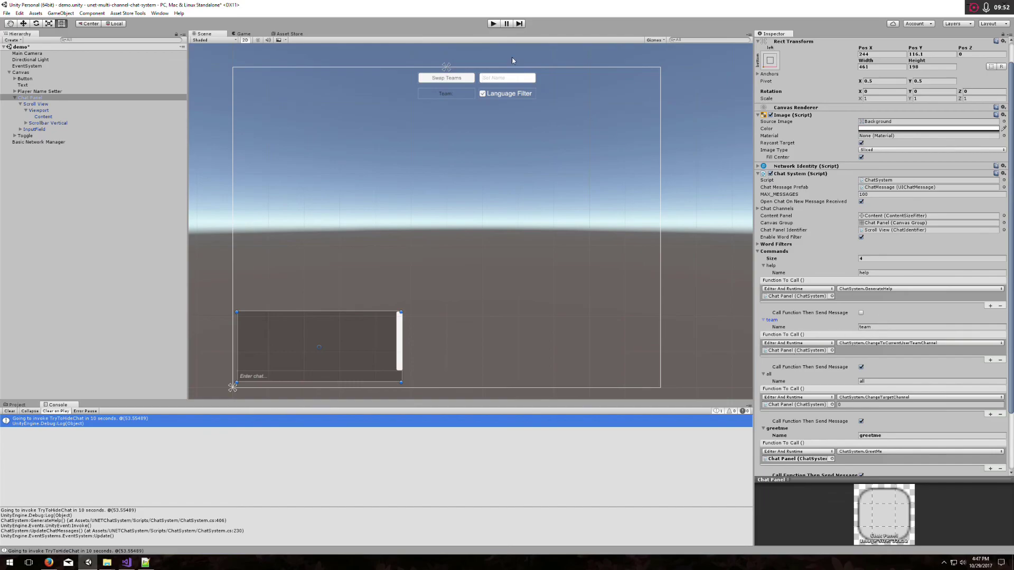
{"action": "key", "text": "ctrl+s"}
Play as LAN host, send 'hello' in chat and set the player name to Host
{"action": "left_click", "coordinate": [493, 24]}
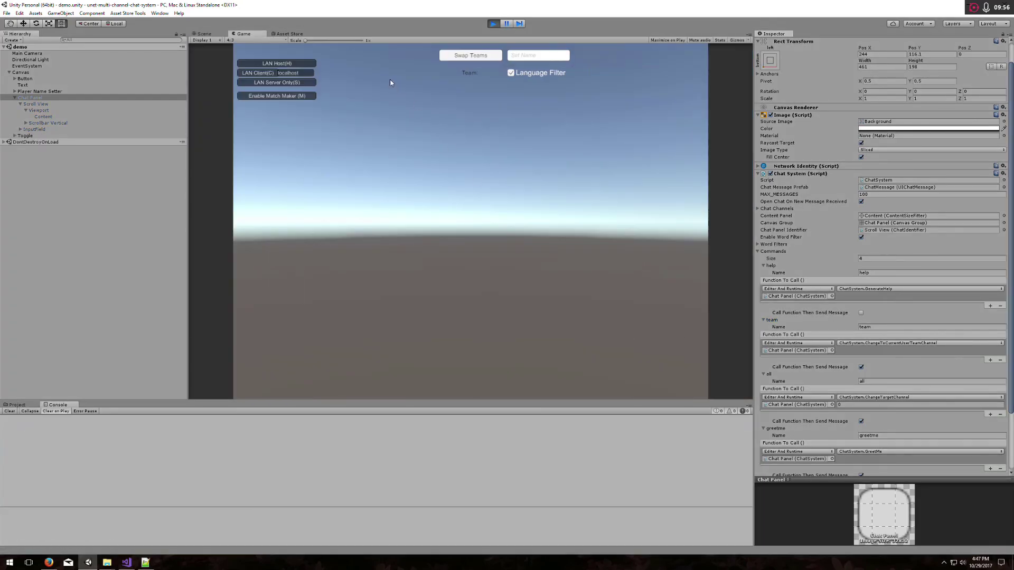
{"action": "left_click", "coordinate": [299, 64]}
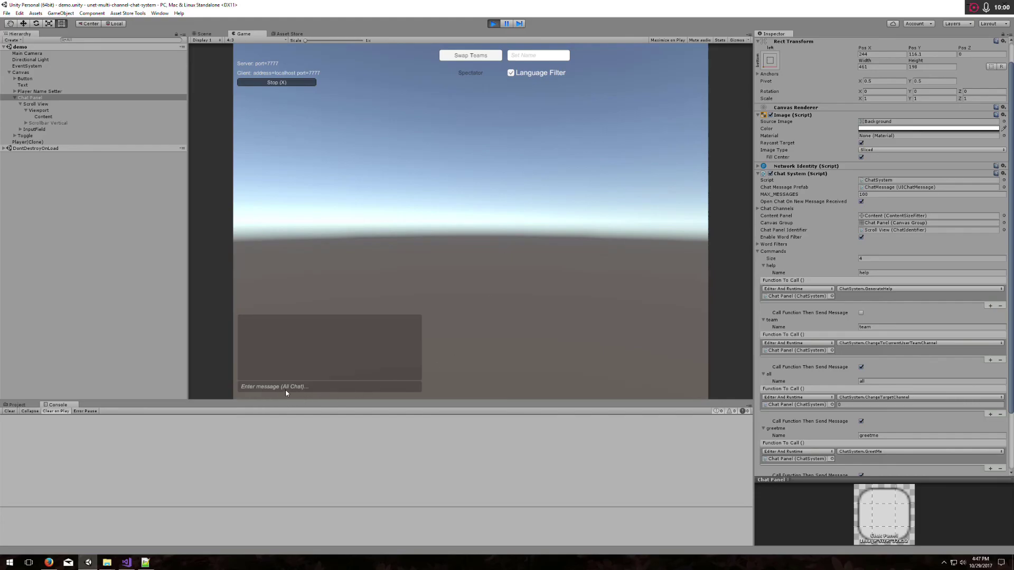
{"action": "type", "text": "hello"}
{"action": "key", "text": "Return"}
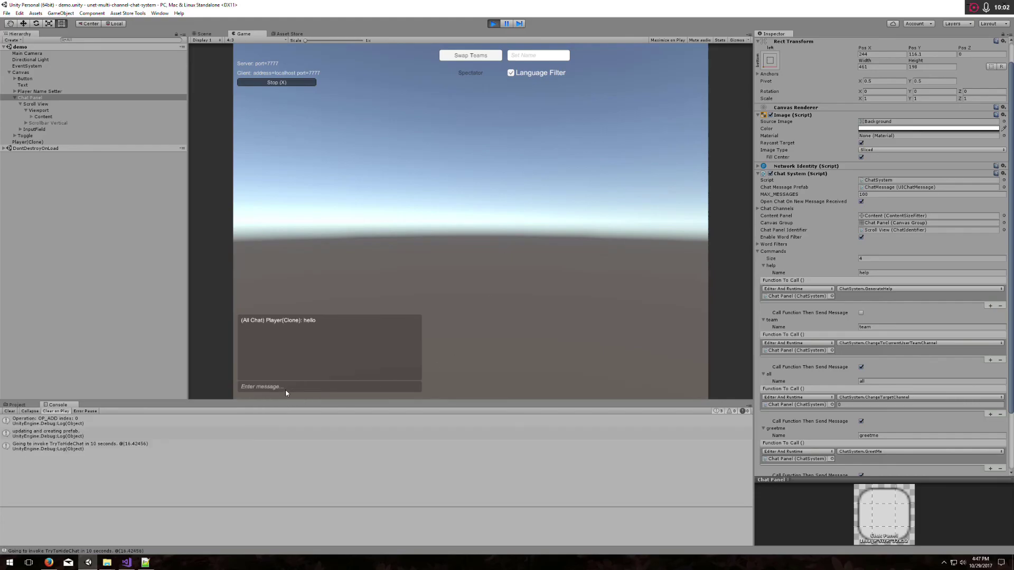
{"action": "left_click", "coordinate": [529, 58]}
{"action": "type", "text": "Host"}
{"action": "key", "text": "Return"}
Send the team messages '/team hello team' and '/team hi'
{"action": "key", "text": "Return"}
{"action": "type", "text": "/team"}
{"action": "type", "text": "hello team"}
{"action": "key", "text": "Return"}
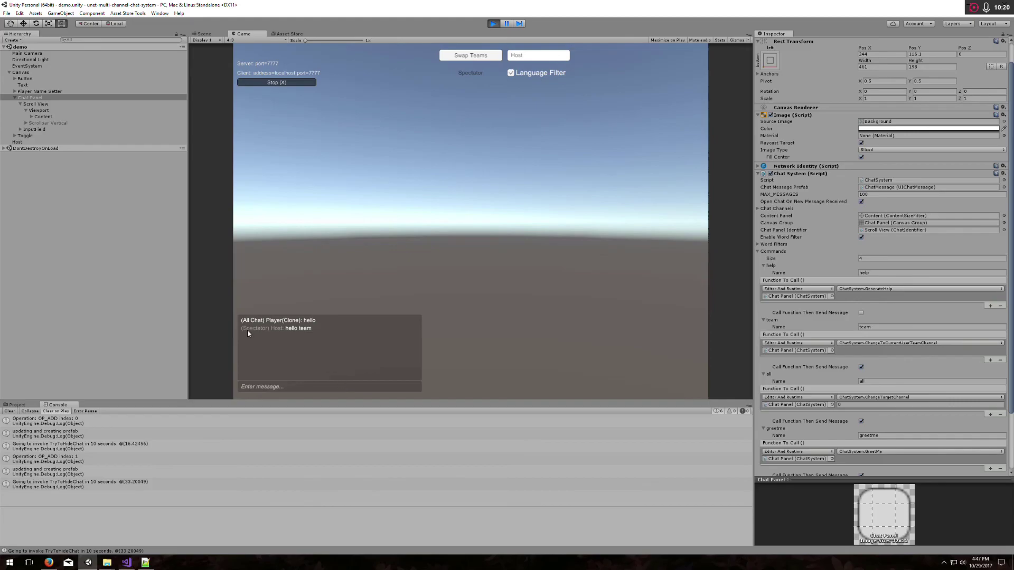
{"action": "key", "text": "Return"}
{"action": "type", "text": "/team"}
{"action": "type", "text": "hi"}
{"action": "key", "text": "Return"}
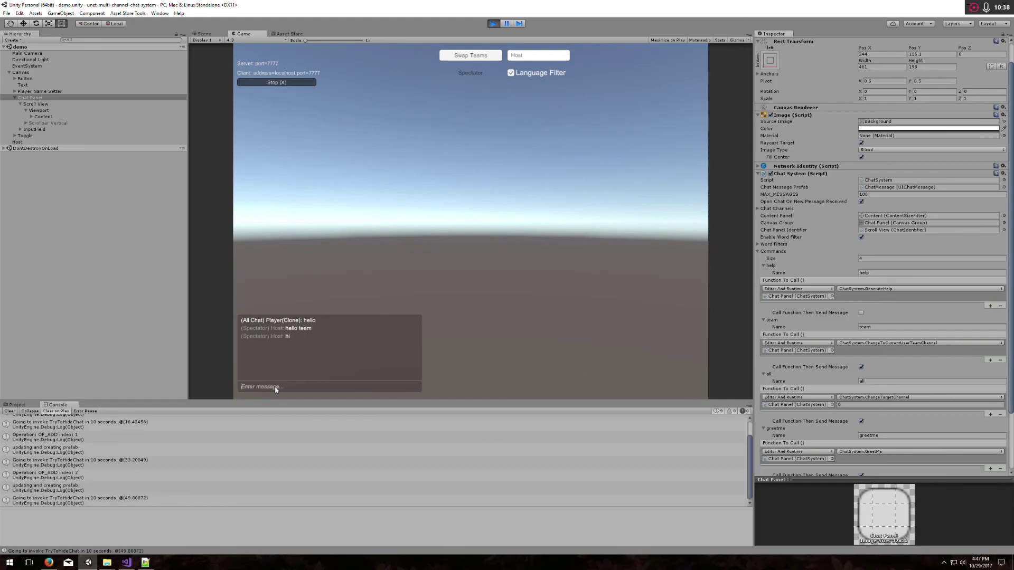
Send '/greetme' in chat, reopen the chat to see 'Hello Host!', then stop Play mode
{"action": "scroll", "coordinate": [833, 384], "scroll_direction": "down", "scroll_amount": 3}
{"action": "type", "text": "/g"}
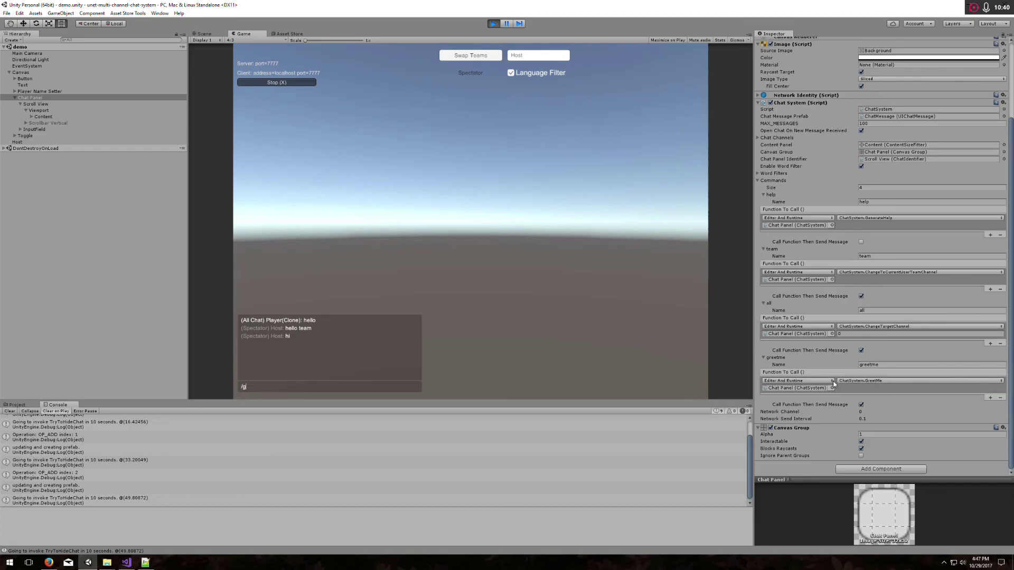
{"action": "type", "text": "reetme"}
{"action": "key", "text": "Return"}
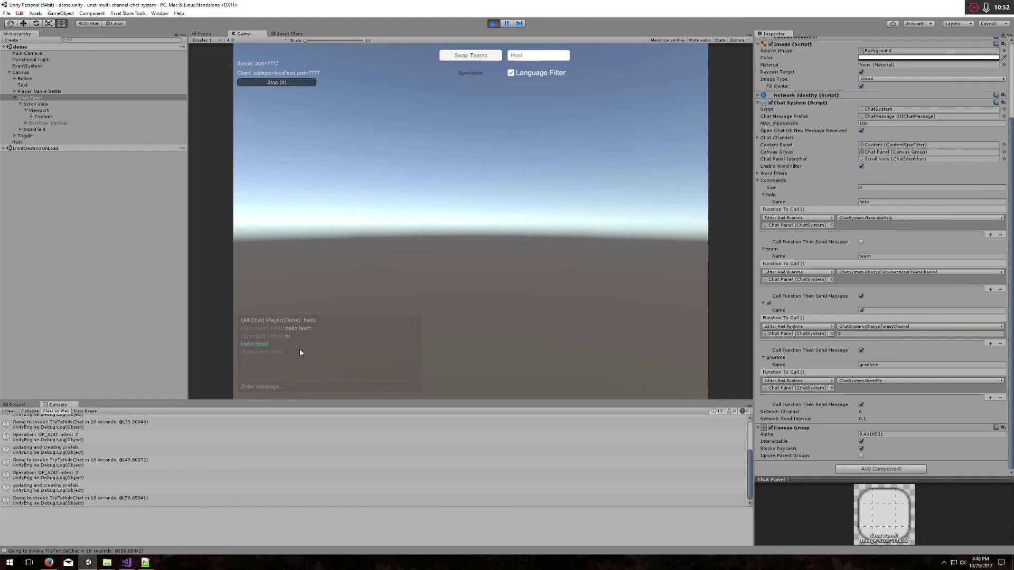
{"action": "key", "text": "Return"}
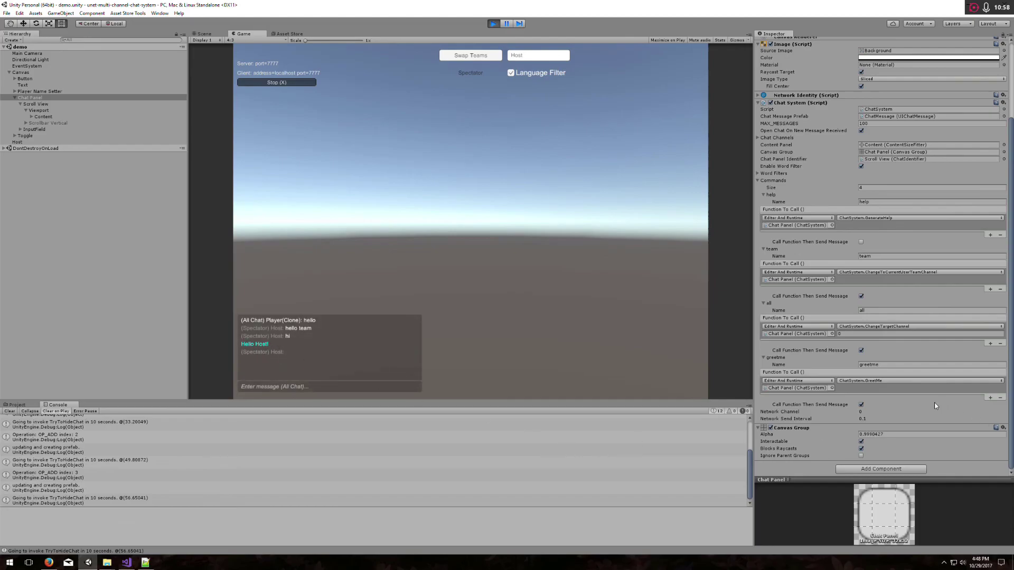
{"action": "key", "text": "ctrl+p"}
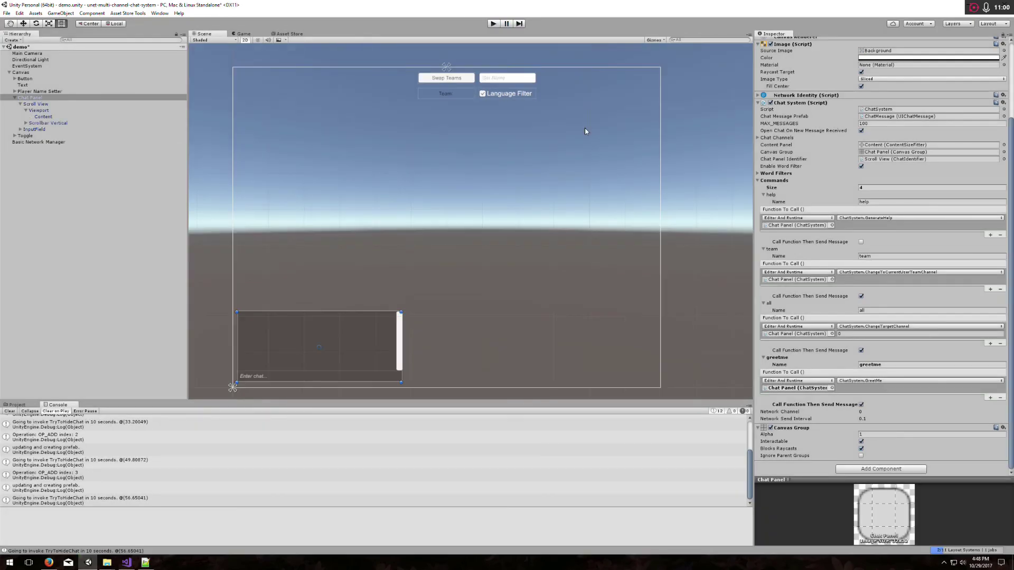
Turn off greetme's Call Function Then Send Message and enter Play mode again
{"action": "left_click", "coordinate": [861, 404]}
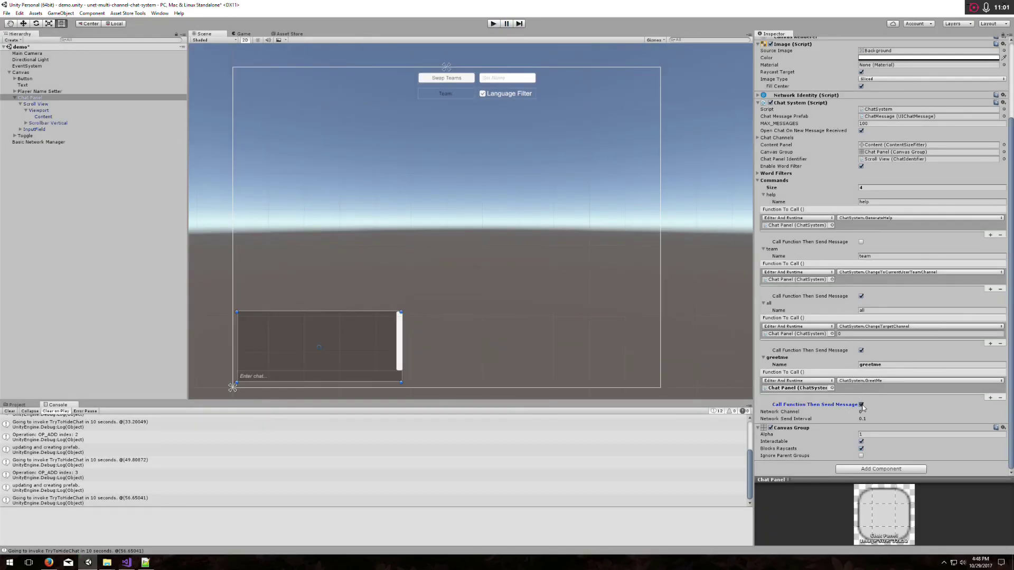
{"action": "left_click", "coordinate": [495, 24]}
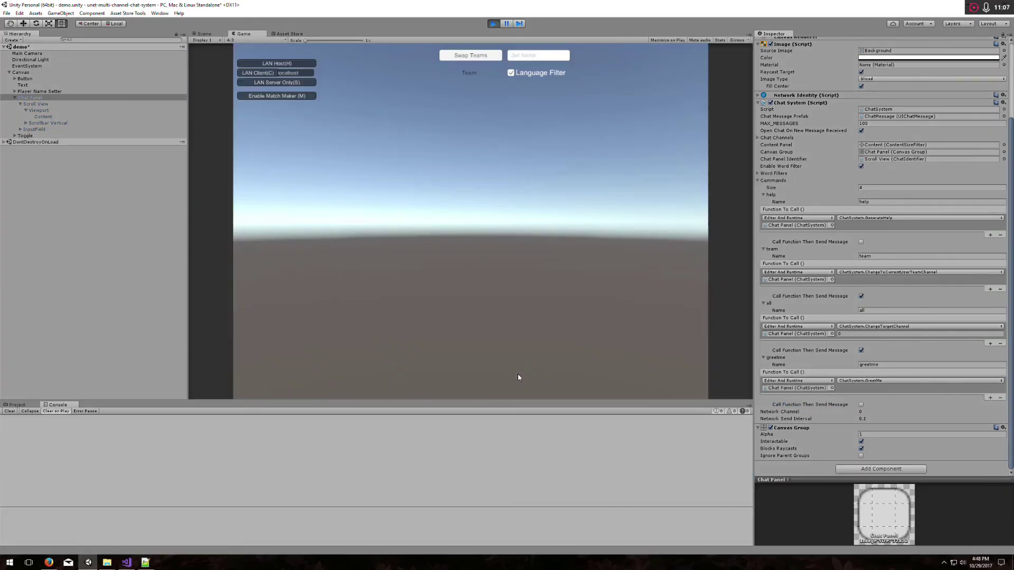
{"action": "type", "text": "h"}
{"action": "type", "text": "/greetme"}
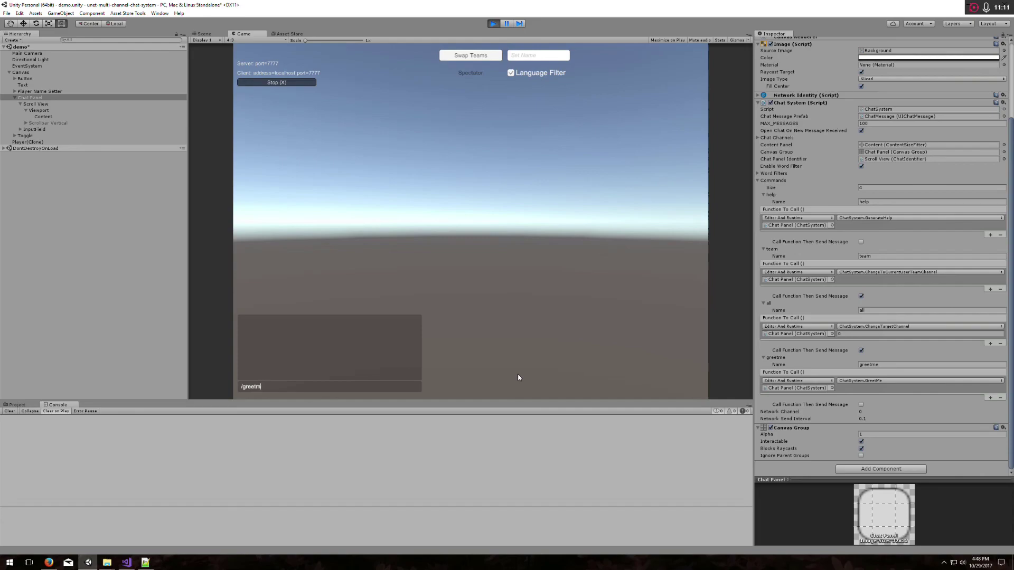
{"action": "key", "text": "Return"}
Set the player name to Host and send '/greetme' to print 'Hello Host!'
{"action": "left_click", "coordinate": [533, 56]}
{"action": "type", "text": "Host"}
{"action": "key", "text": "Return"}
{"action": "type", "text": "/greetme"}
{"action": "key", "text": "Return"}
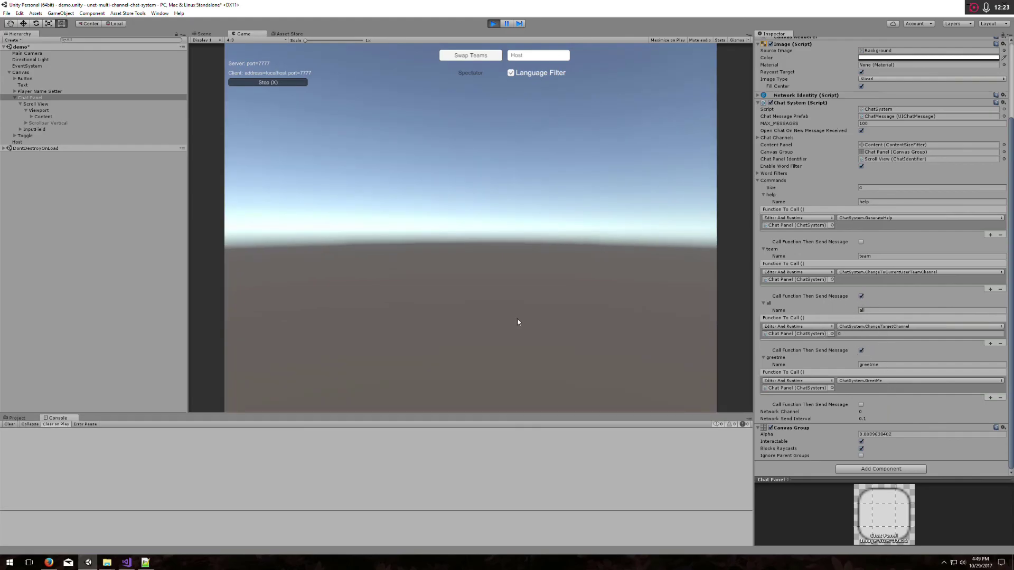
{"action": "left_click", "coordinate": [761, 180]}
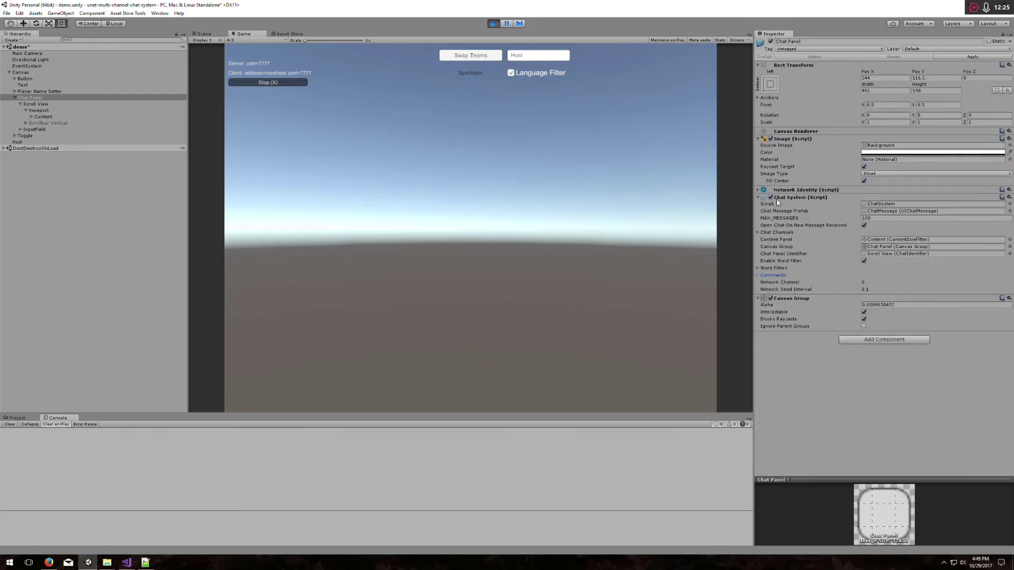
{"action": "left_click", "coordinate": [783, 262]}
{"action": "left_click", "coordinate": [758, 269]}
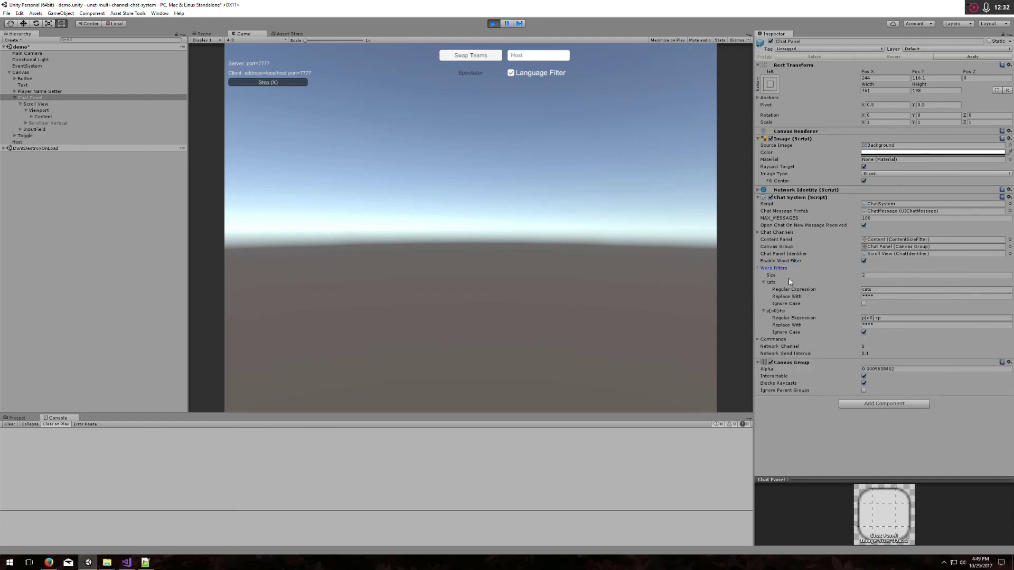
{"action": "left_click", "coordinate": [759, 269]}
{"action": "left_click", "coordinate": [758, 275]}
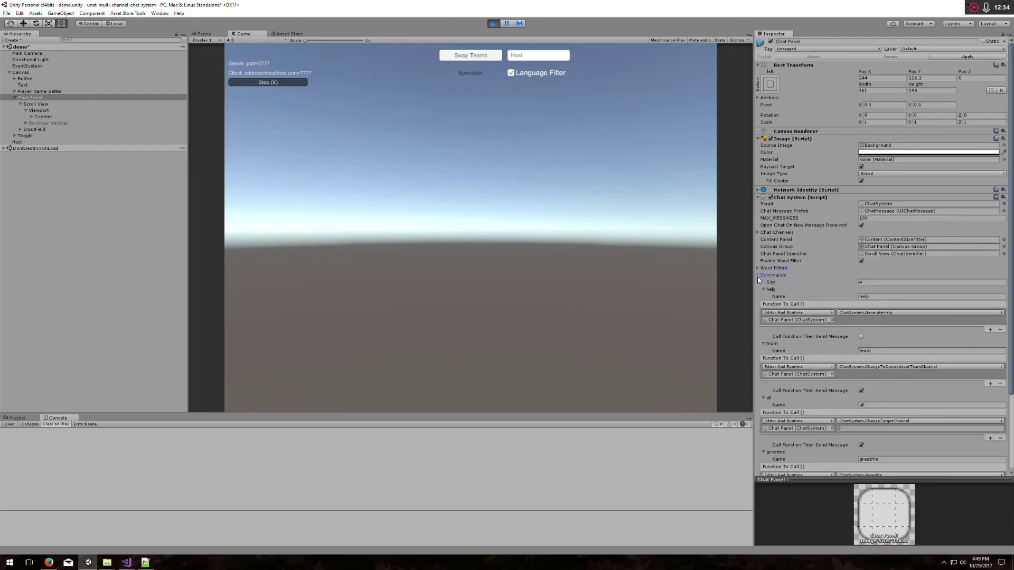
{"action": "scroll", "coordinate": [822, 289], "scroll_direction": "down", "scroll_amount": 3}
{"action": "scroll", "coordinate": [821, 287], "scroll_direction": "down", "scroll_amount": 2}
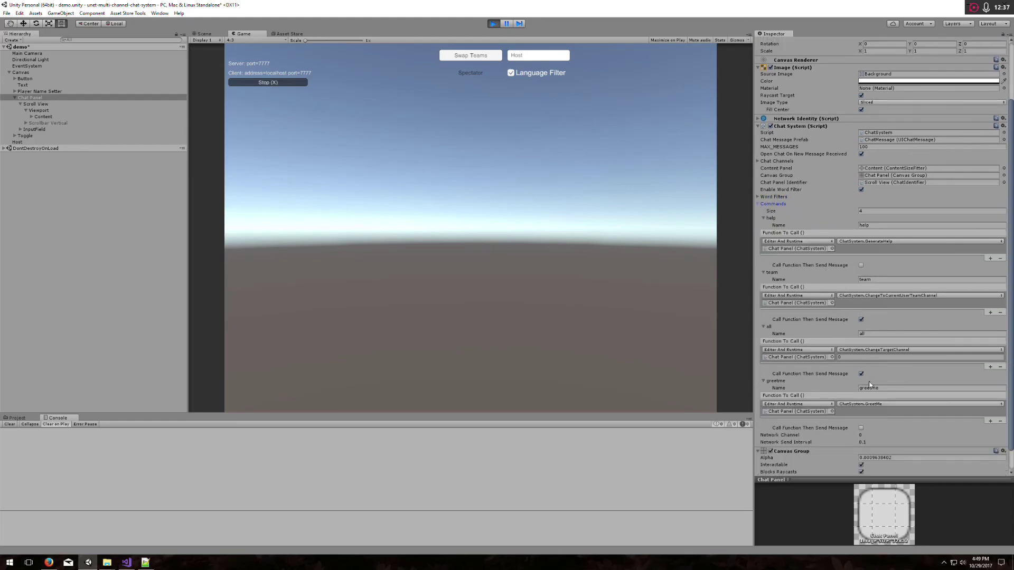